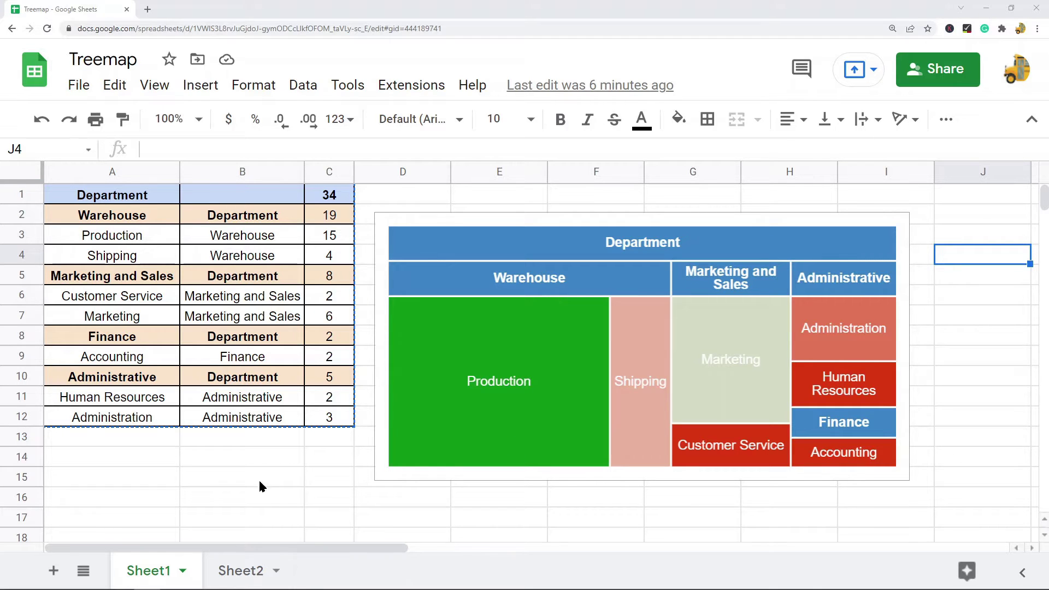
Step: Switch to Sheet2 and its Department, Department Category and Staff table
{"action": "left_click", "coordinate": [235, 569]}
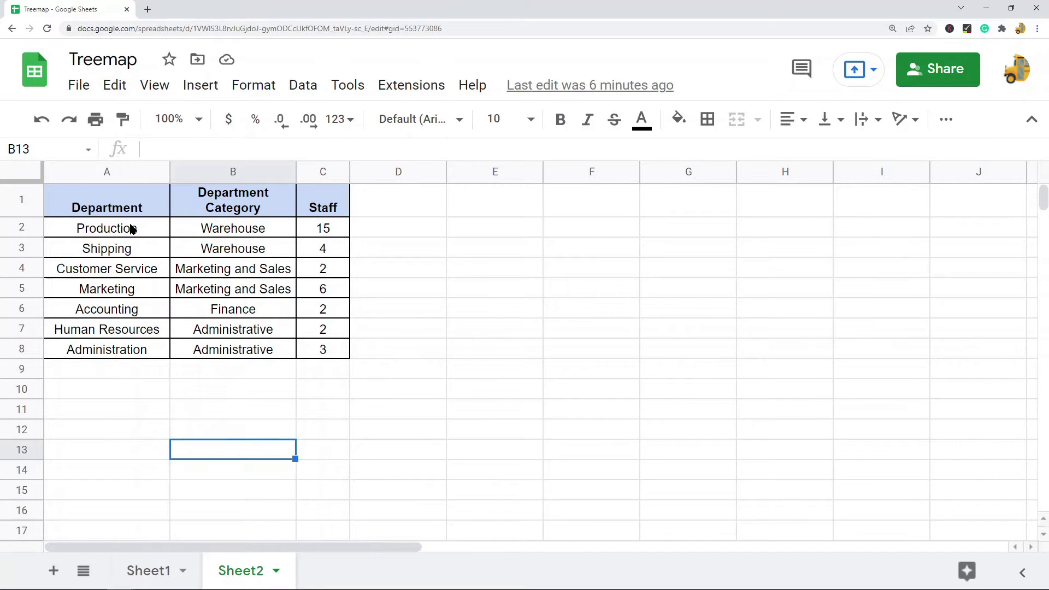
{"action": "left_click_drag", "start_coordinate": [133, 229], "coordinate": [134, 349]}
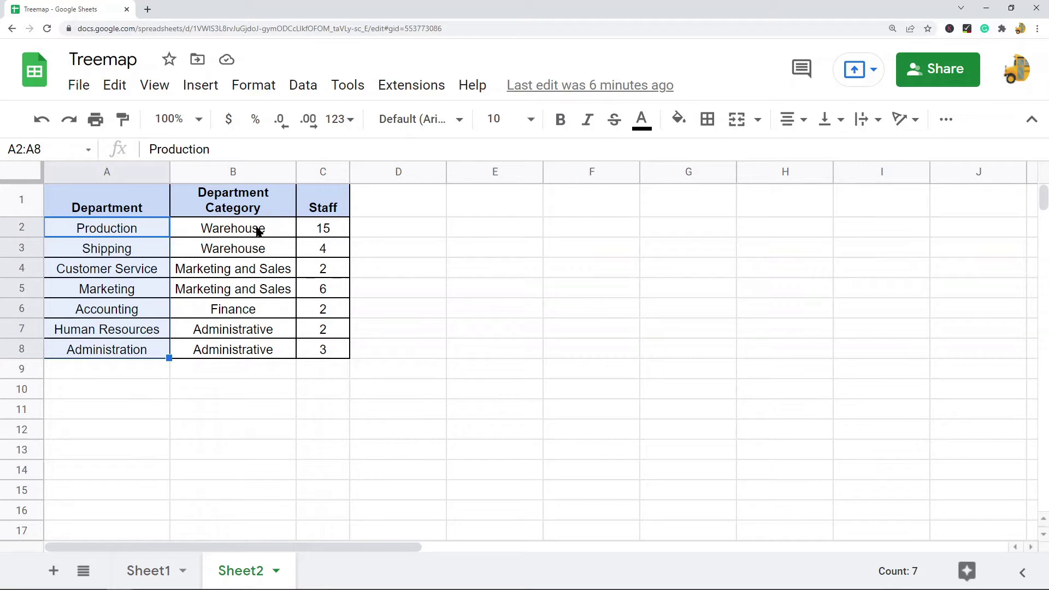
{"action": "left_click_drag", "start_coordinate": [257, 230], "coordinate": [262, 352]}
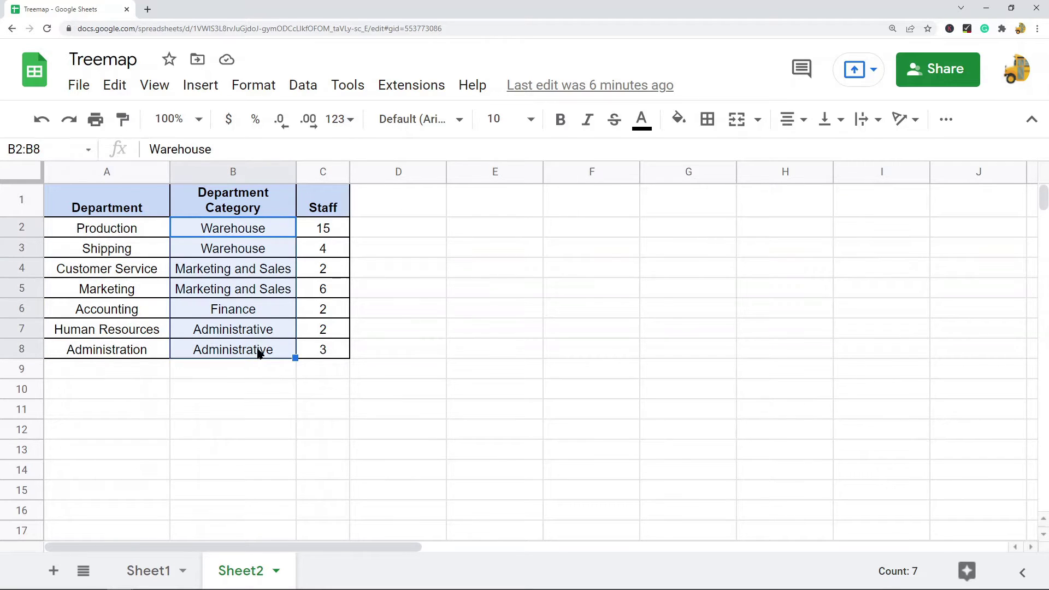
{"action": "left_click_drag", "start_coordinate": [332, 232], "coordinate": [332, 346]}
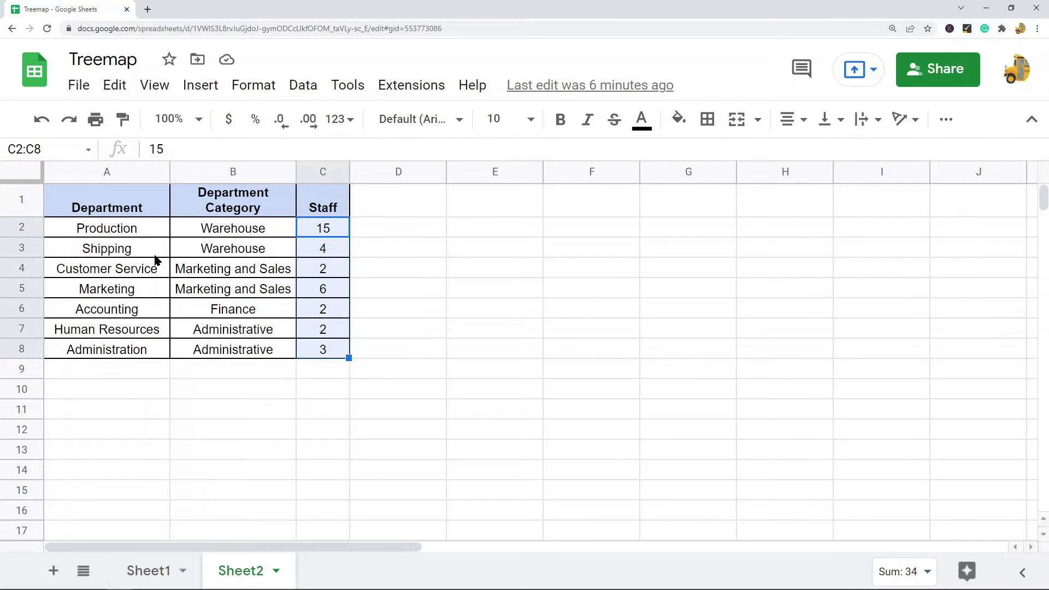
{"action": "left_click", "coordinate": [135, 231]}
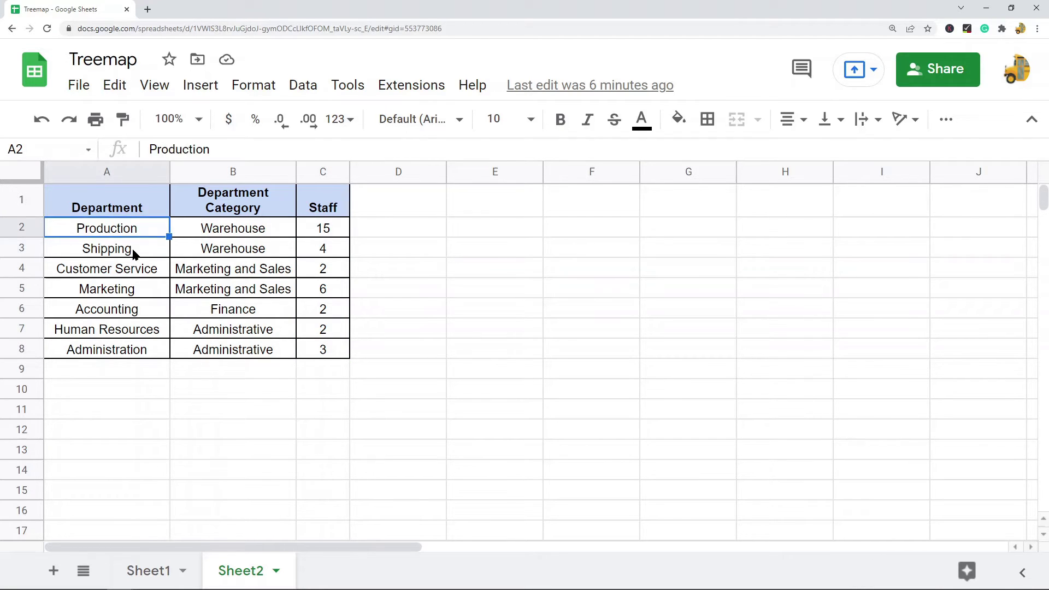
{"action": "left_click", "coordinate": [134, 252]}
{"action": "left_click_drag", "start_coordinate": [218, 233], "coordinate": [222, 256]}
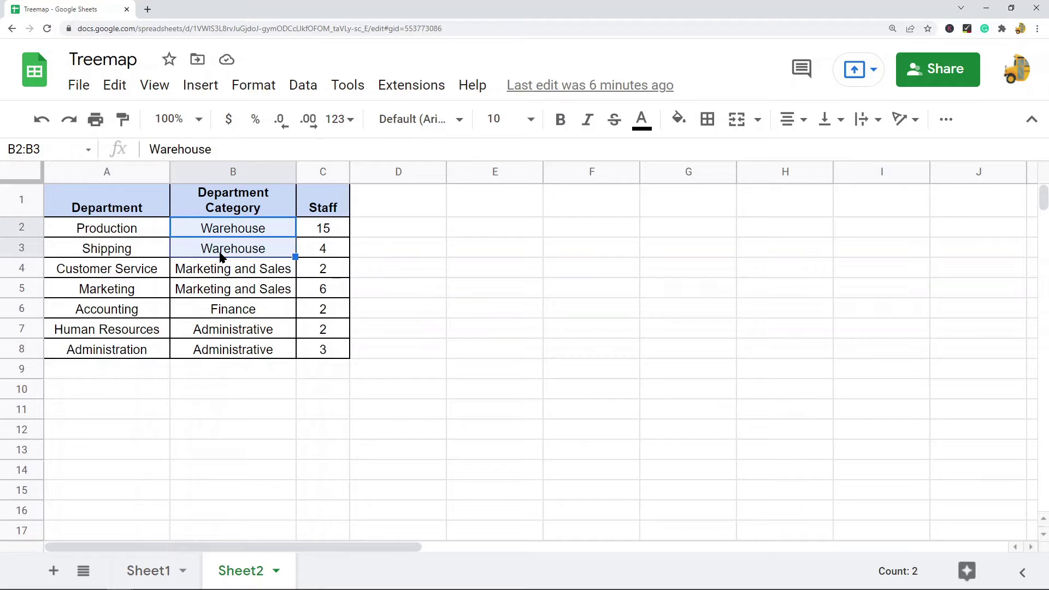
{"action": "left_click", "coordinate": [142, 270]}
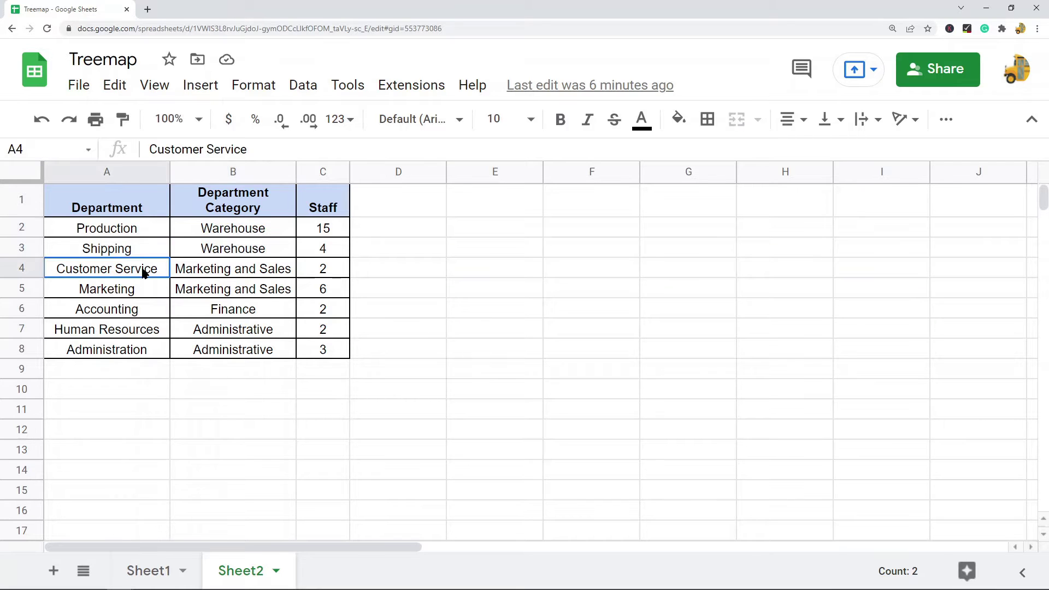
{"action": "left_click", "coordinate": [140, 295]}
{"action": "left_click_drag", "start_coordinate": [257, 270], "coordinate": [253, 293]}
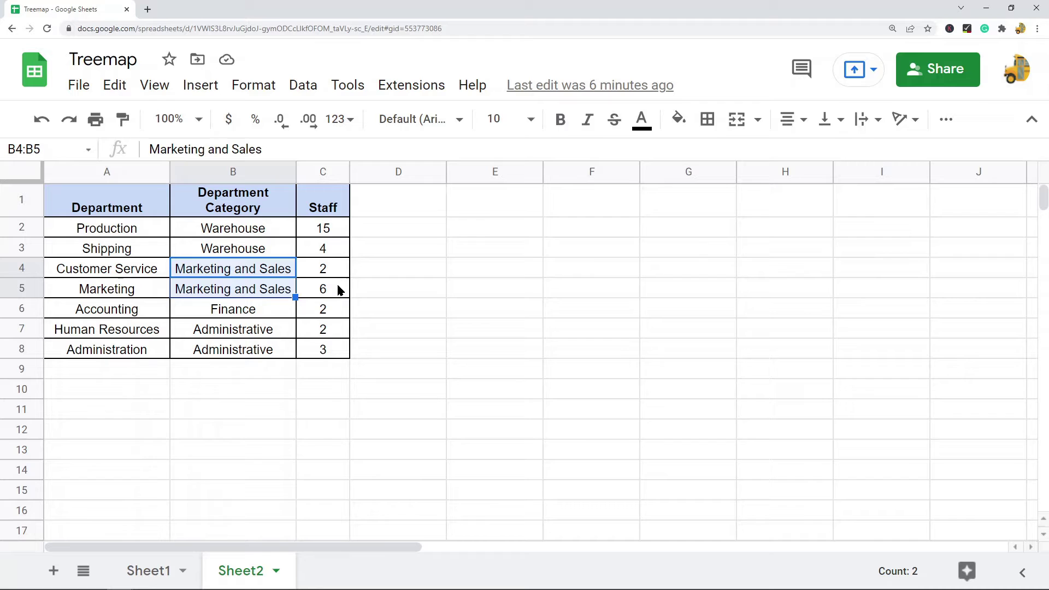
{"action": "left_click", "coordinate": [115, 309]}
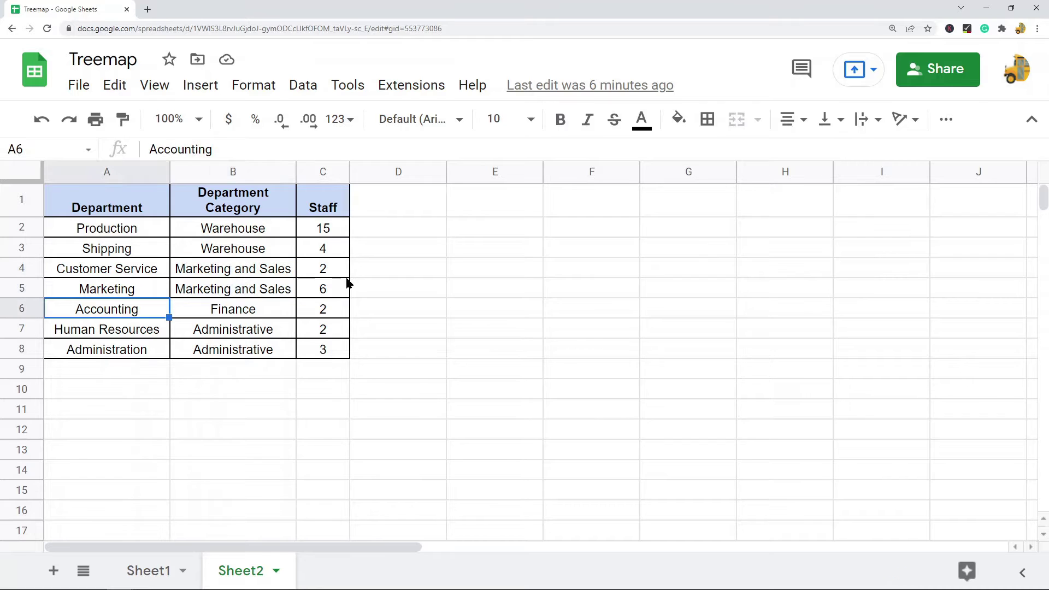
{"action": "left_click", "coordinate": [238, 316]}
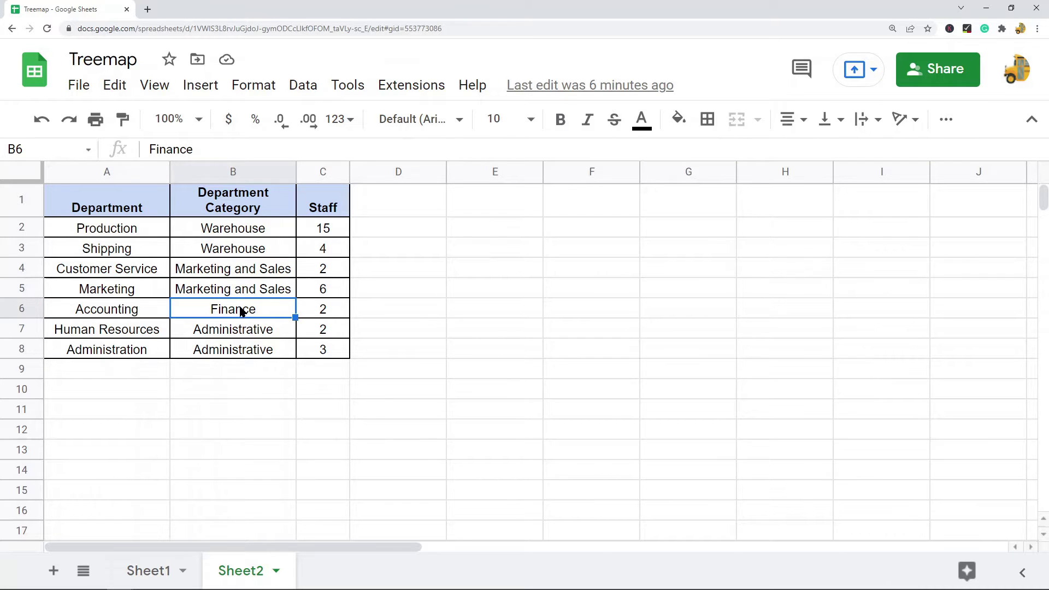
{"action": "left_click", "coordinate": [128, 334]}
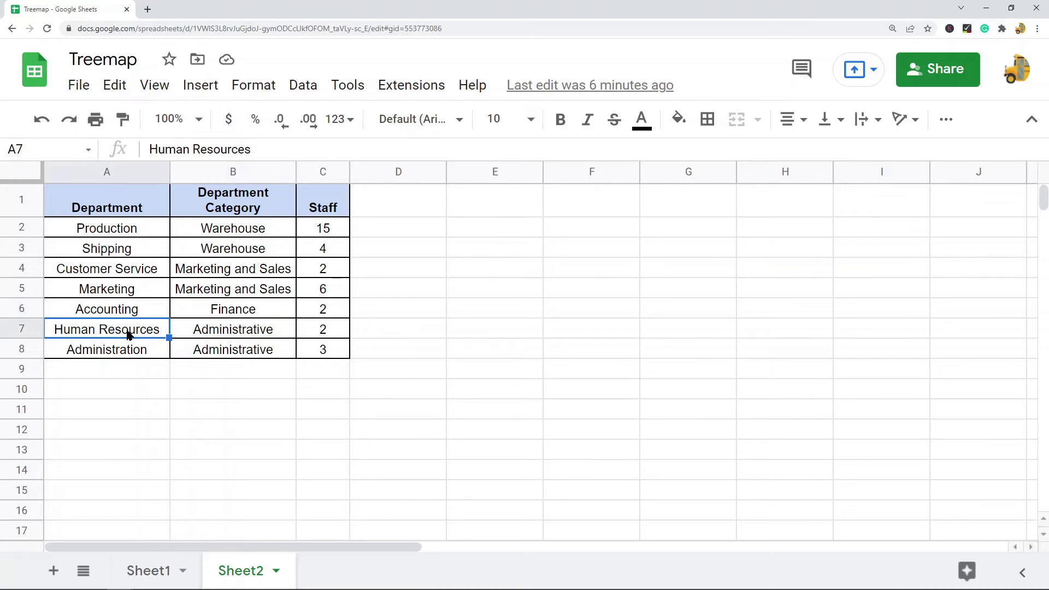
{"action": "left_click", "coordinate": [122, 351]}
{"action": "left_click_drag", "start_coordinate": [243, 330], "coordinate": [243, 355]}
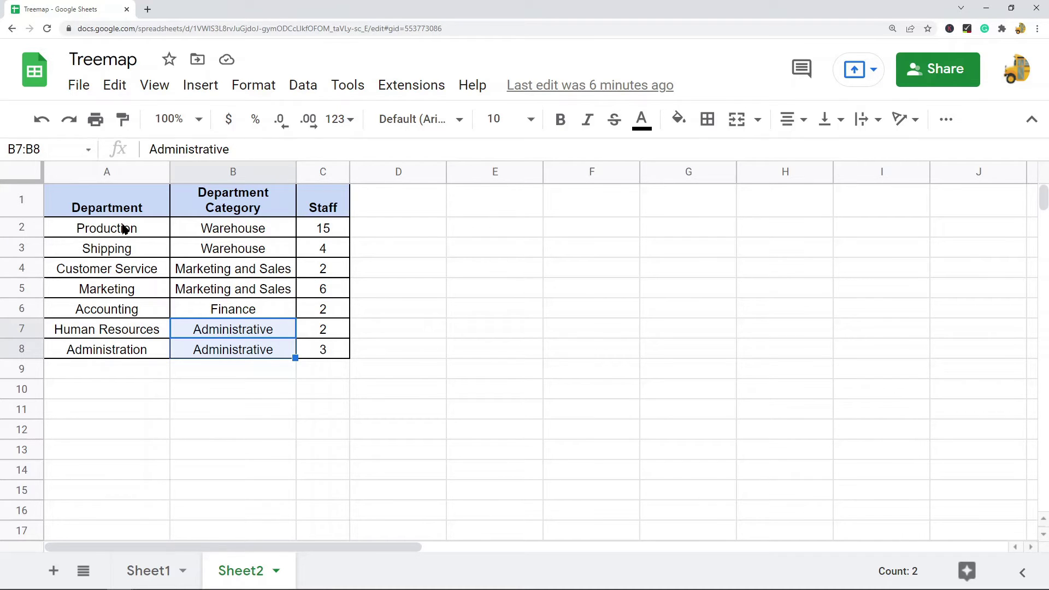
{"action": "left_click_drag", "start_coordinate": [110, 206], "coordinate": [328, 346]}
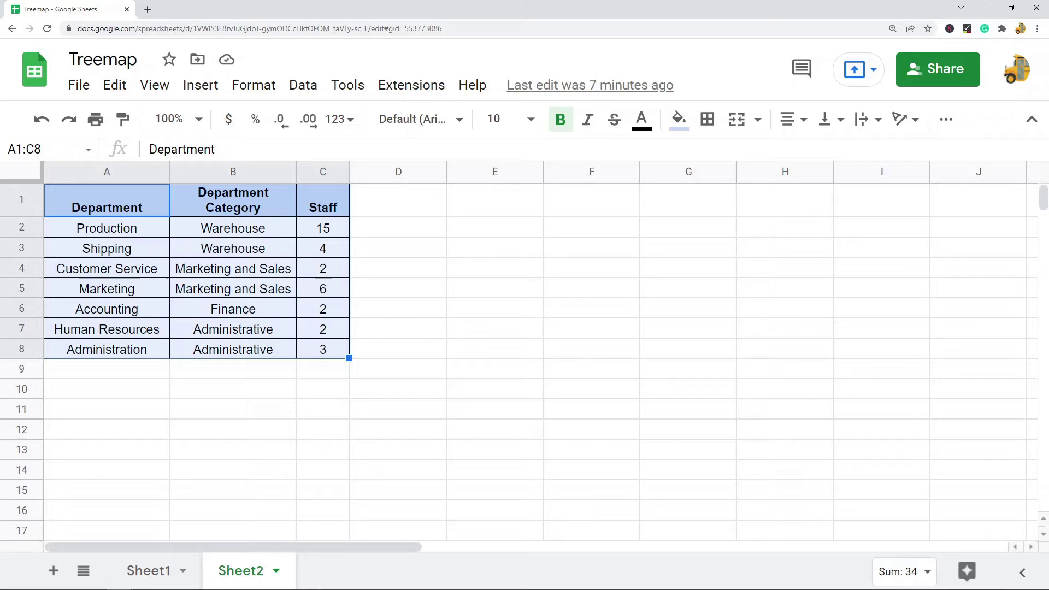
Step: Delete the 'Department Category' text from header cell B1, then select row 2
{"action": "left_click", "coordinate": [591, 323]}
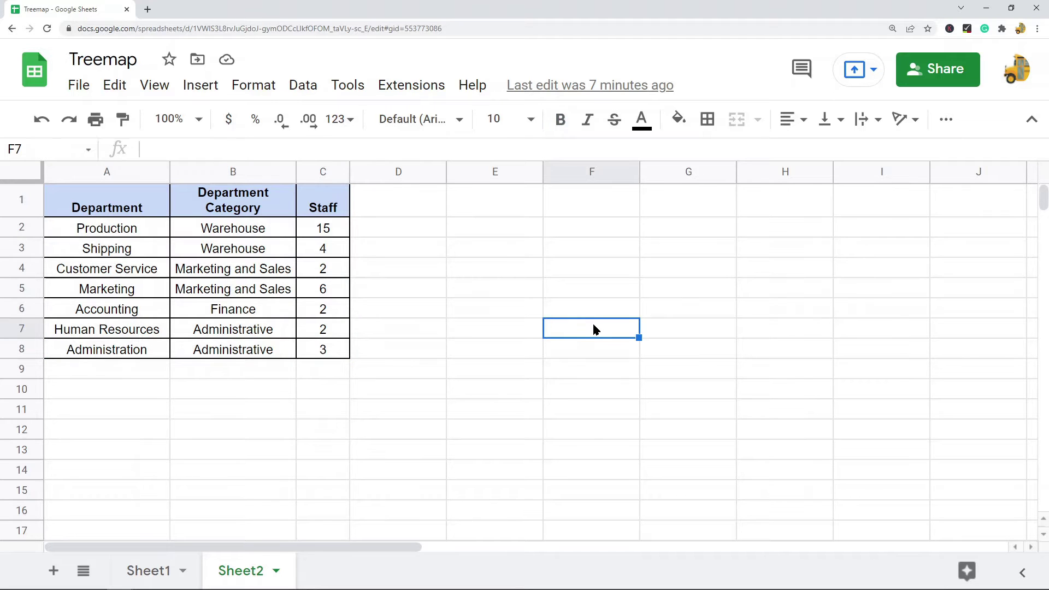
{"action": "left_click", "coordinate": [260, 206]}
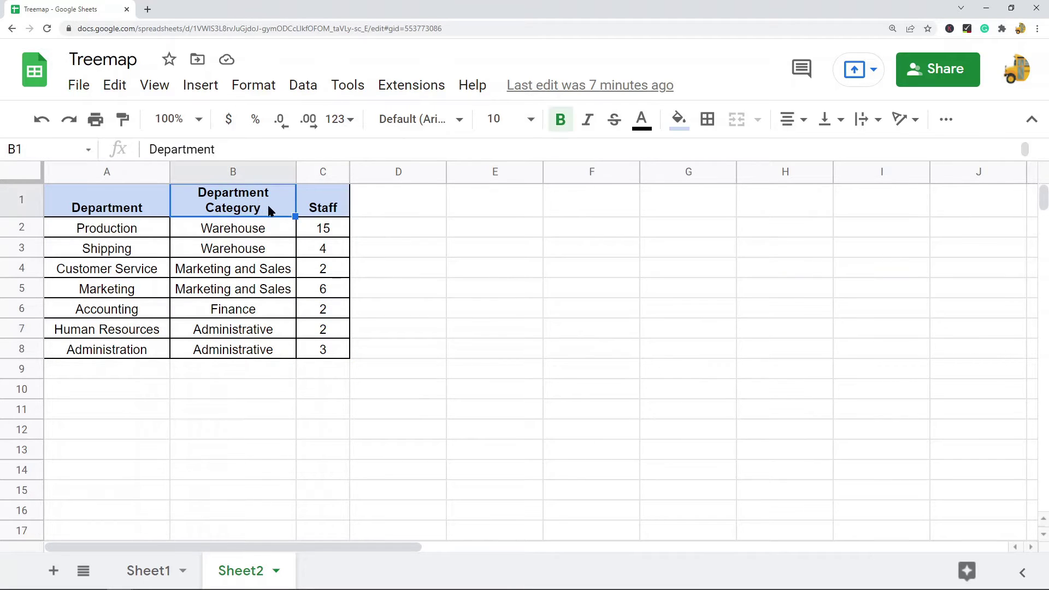
{"action": "key", "text": "Delete"}
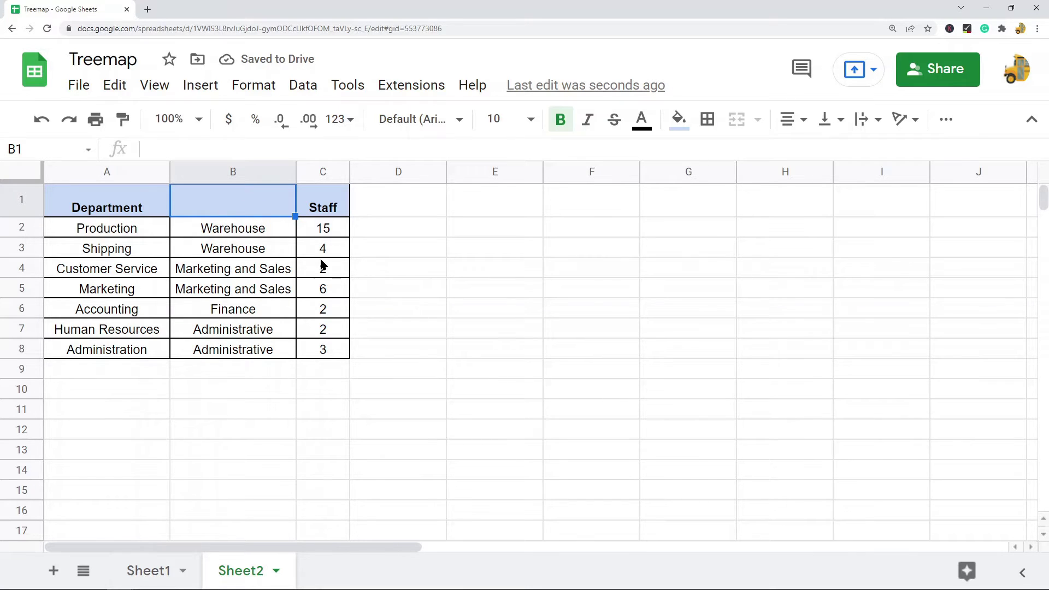
{"action": "left_click", "coordinate": [246, 232]}
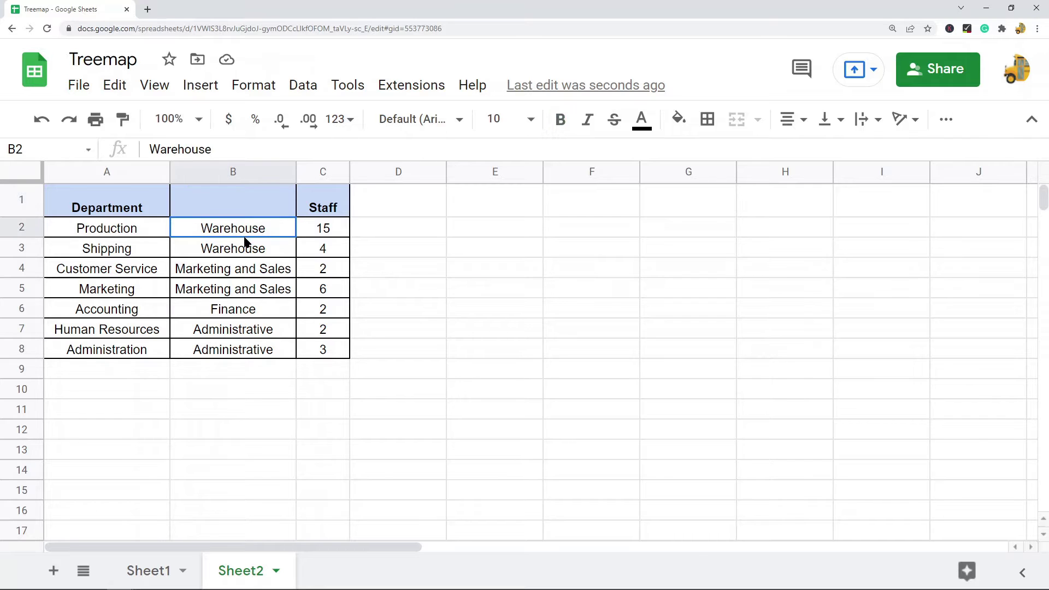
{"action": "left_click_drag", "start_coordinate": [246, 236], "coordinate": [253, 250]}
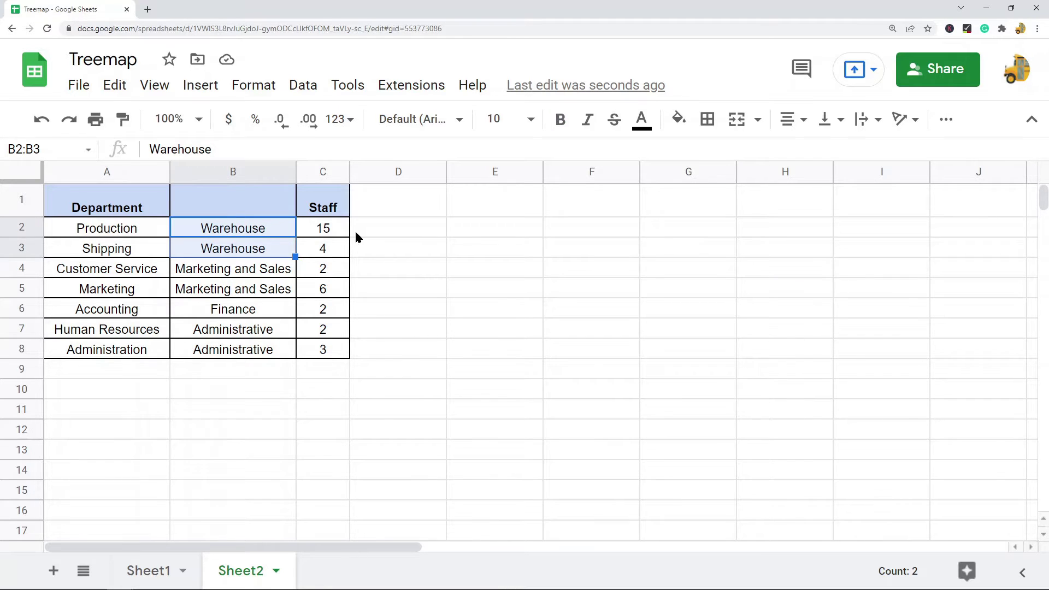
{"action": "left_click", "coordinate": [23, 229]}
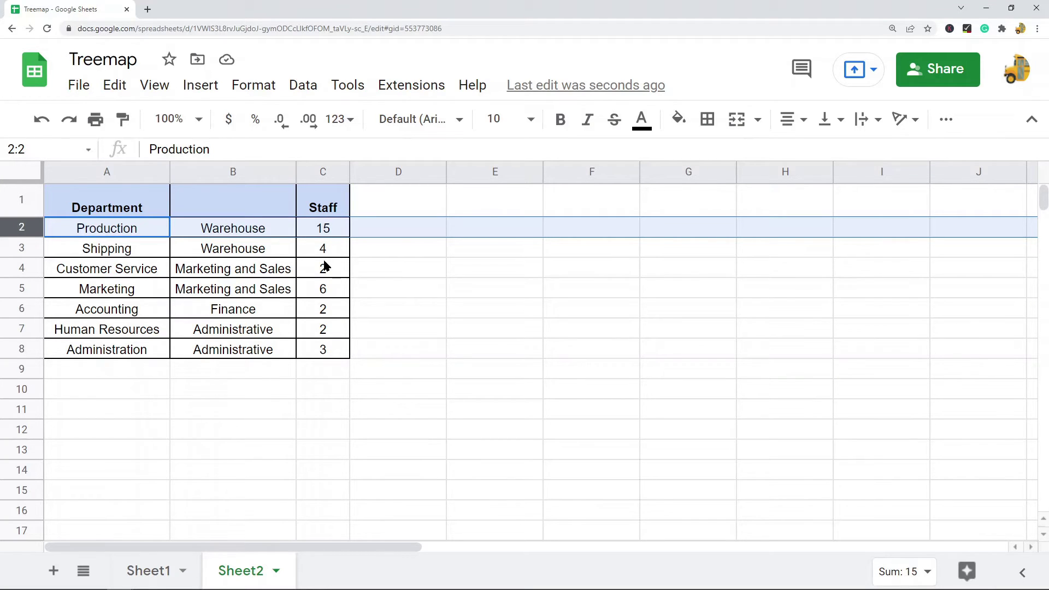
Step: Insert blank rows above Production, Customer Service, Accounting and Human Resources
{"action": "right_click", "coordinate": [24, 227]}
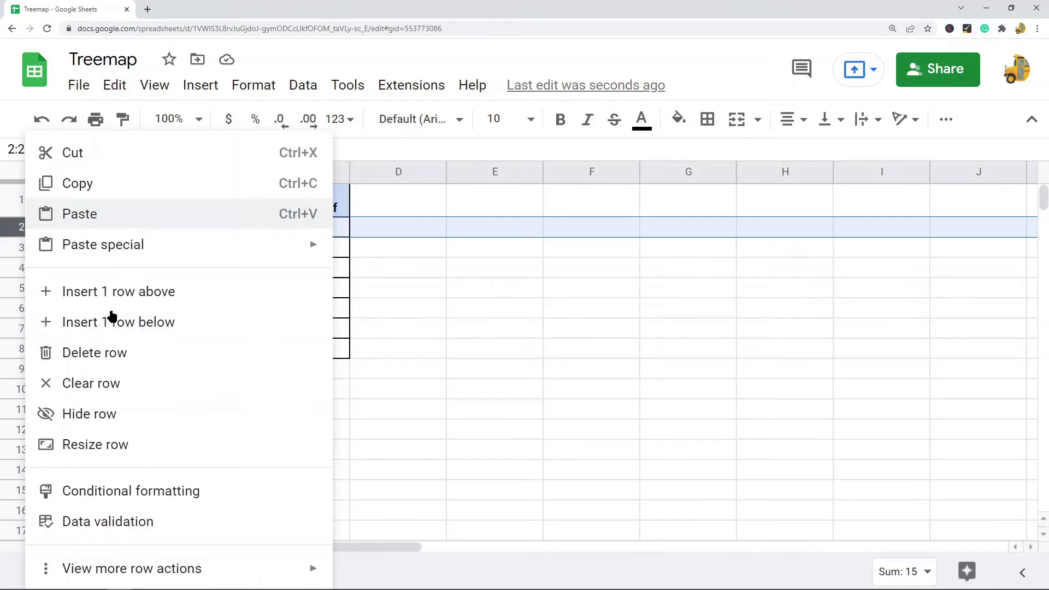
{"action": "left_click", "coordinate": [201, 304]}
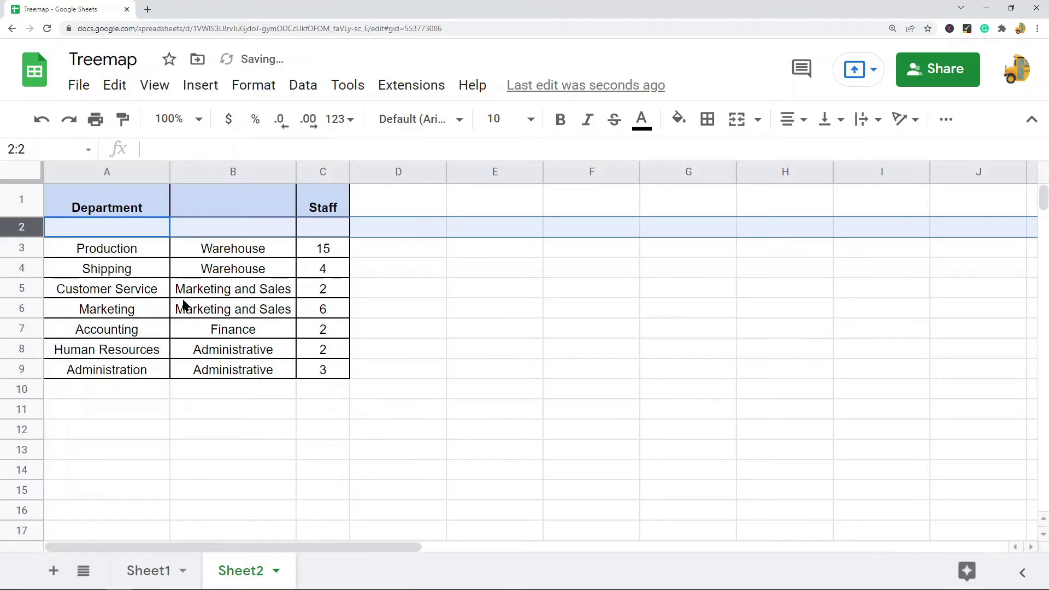
{"action": "left_click", "coordinate": [270, 428]}
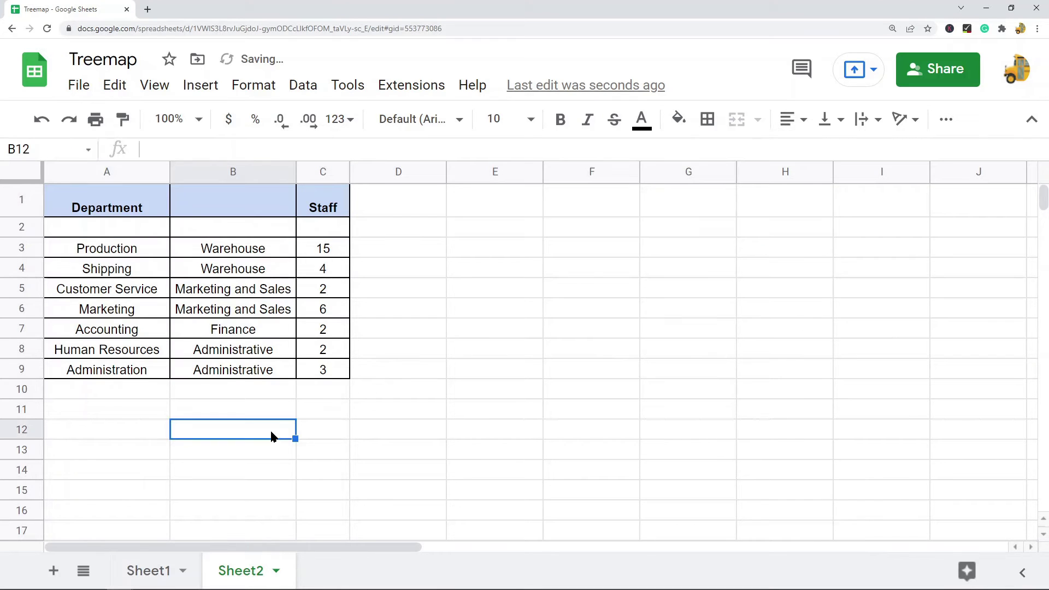
{"action": "right_click", "coordinate": [33, 289]}
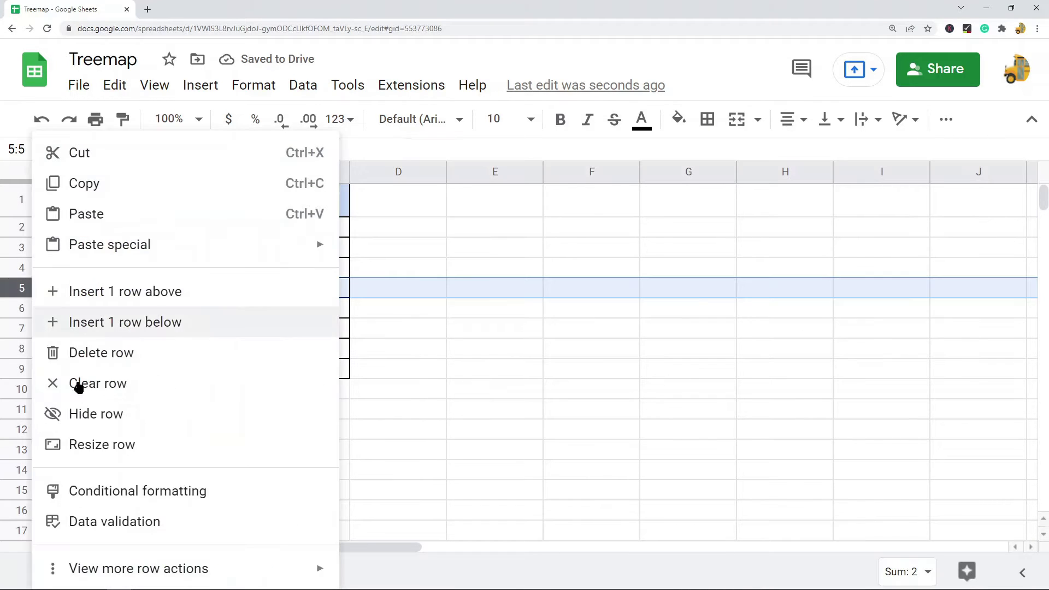
{"action": "left_click", "coordinate": [191, 291]}
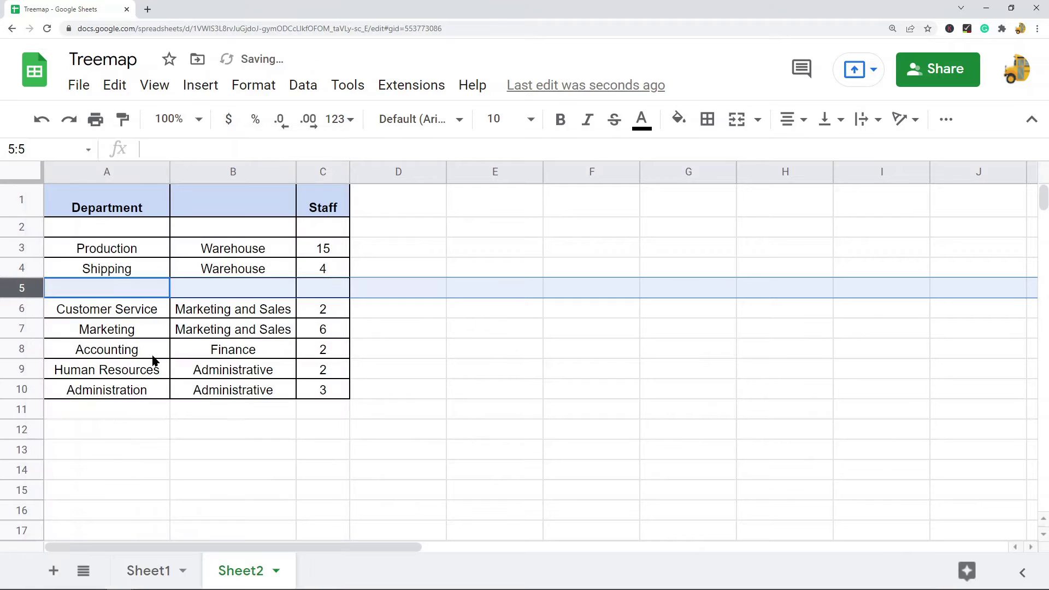
{"action": "right_click", "coordinate": [22, 348]}
{"action": "left_click", "coordinate": [132, 291]}
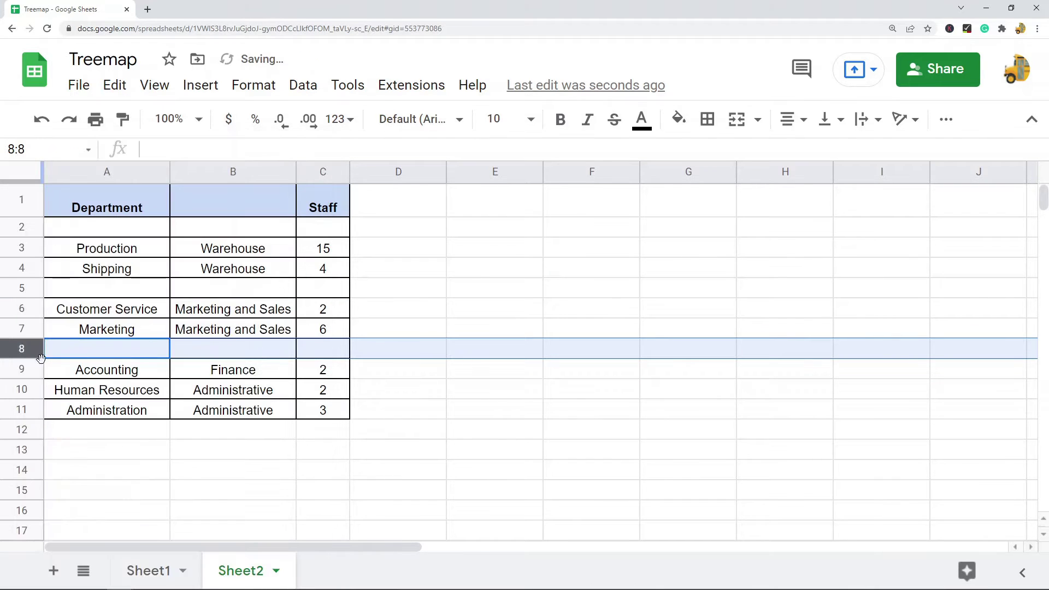
{"action": "right_click", "coordinate": [22, 391]}
{"action": "left_click", "coordinate": [108, 294]}
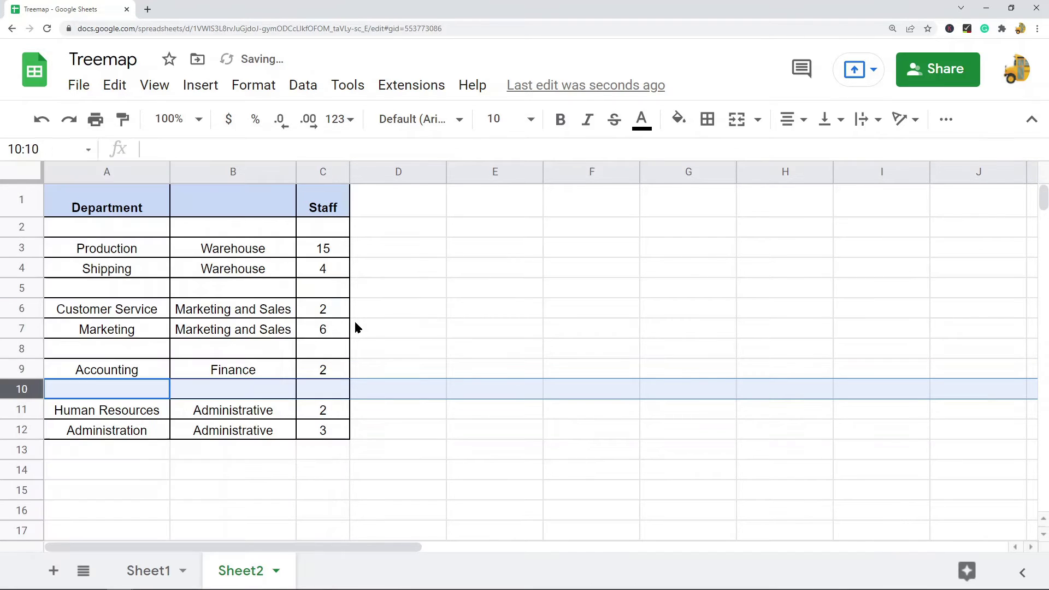
Step: Review the category groups and select blank row 2 across columns A to C
{"action": "left_click_drag", "start_coordinate": [246, 250], "coordinate": [244, 274]}
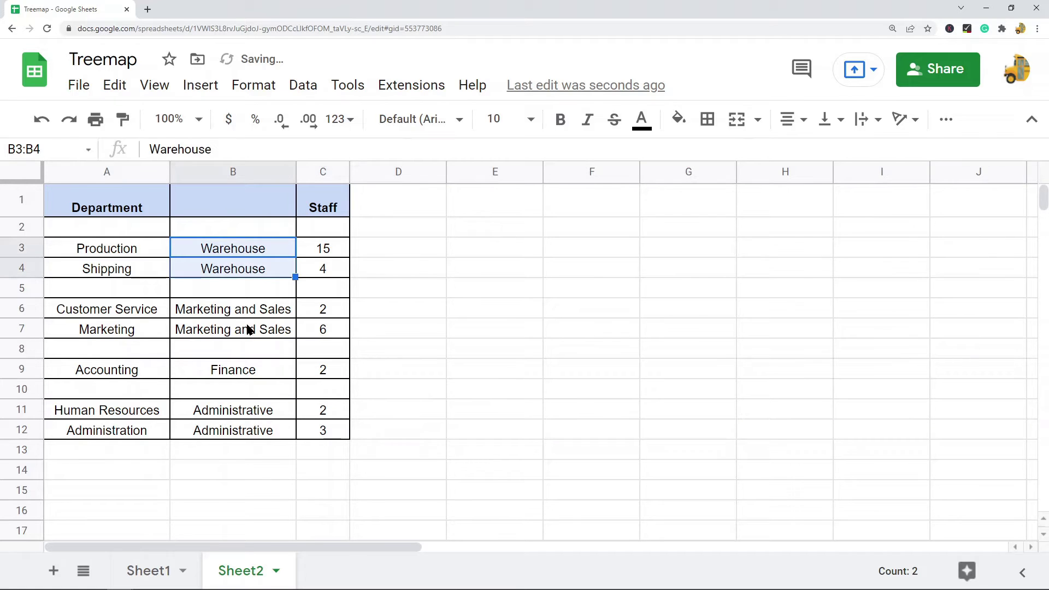
{"action": "left_click_drag", "start_coordinate": [245, 309], "coordinate": [244, 330]}
{"action": "left_click", "coordinate": [244, 374]}
{"action": "left_click_drag", "start_coordinate": [244, 414], "coordinate": [244, 452]}
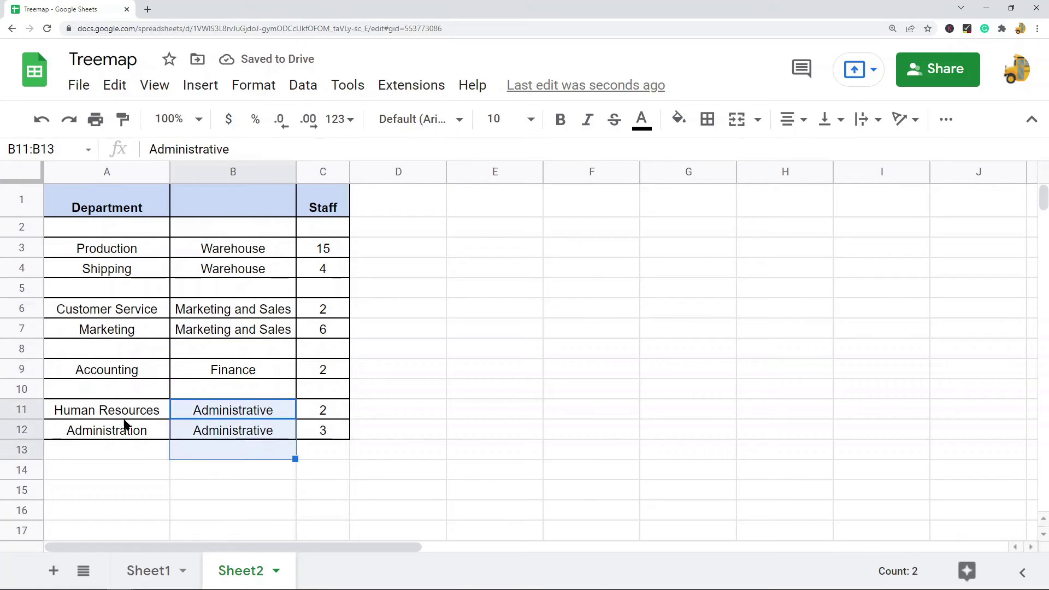
{"action": "left_click_drag", "start_coordinate": [125, 412], "coordinate": [125, 428]}
{"action": "left_click_drag", "start_coordinate": [222, 405], "coordinate": [227, 428]}
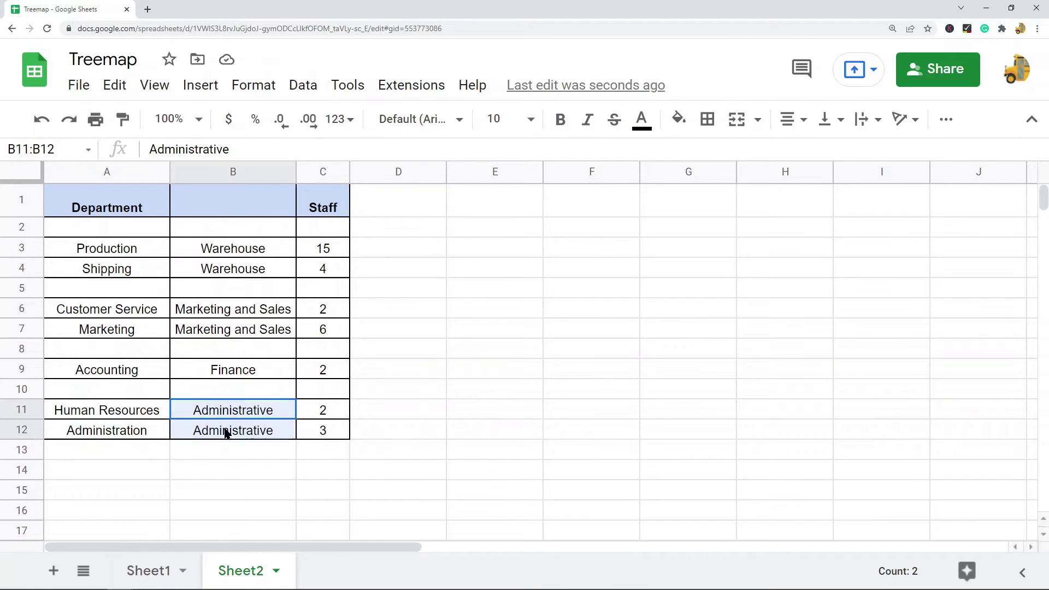
{"action": "left_click", "coordinate": [103, 388]}
{"action": "key", "text": "shift+Right"}
{"action": "key", "text": "shift+Right"}
{"action": "key", "text": "Up"}
{"action": "key", "text": "Up"}
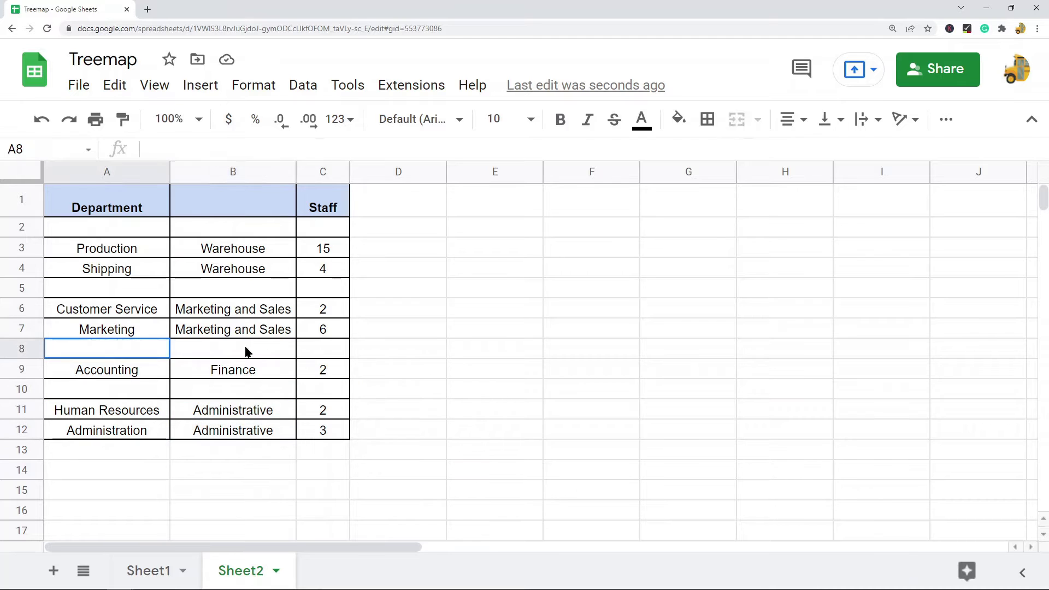
{"action": "key", "text": "shift+Right"}
{"action": "key", "text": "shift+Right"}
{"action": "left_click_drag", "start_coordinate": [182, 288], "coordinate": [158, 267]}
{"action": "left_click_drag", "start_coordinate": [166, 225], "coordinate": [323, 229]}
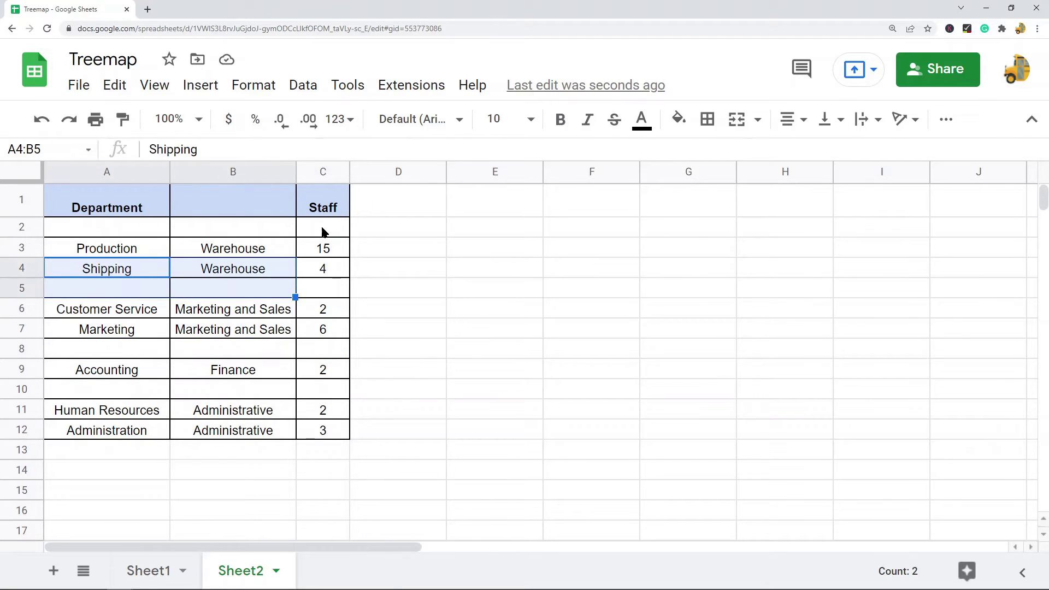
Step: Fill blank row 2 light orange and paint that format onto rows 5, 8 and 10
{"action": "left_click", "coordinate": [678, 120]}
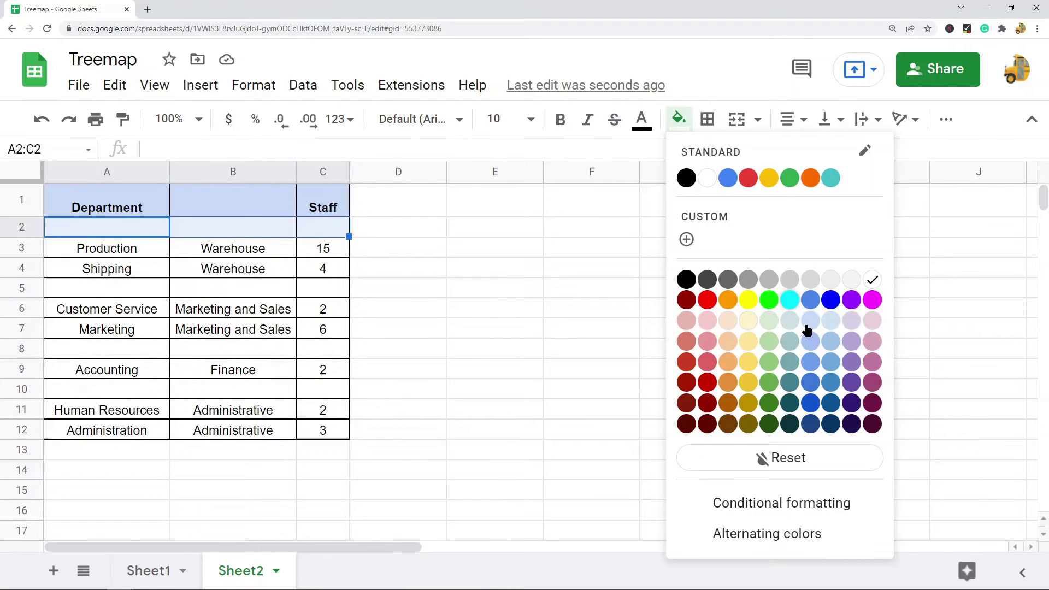
{"action": "left_click", "coordinate": [727, 320]}
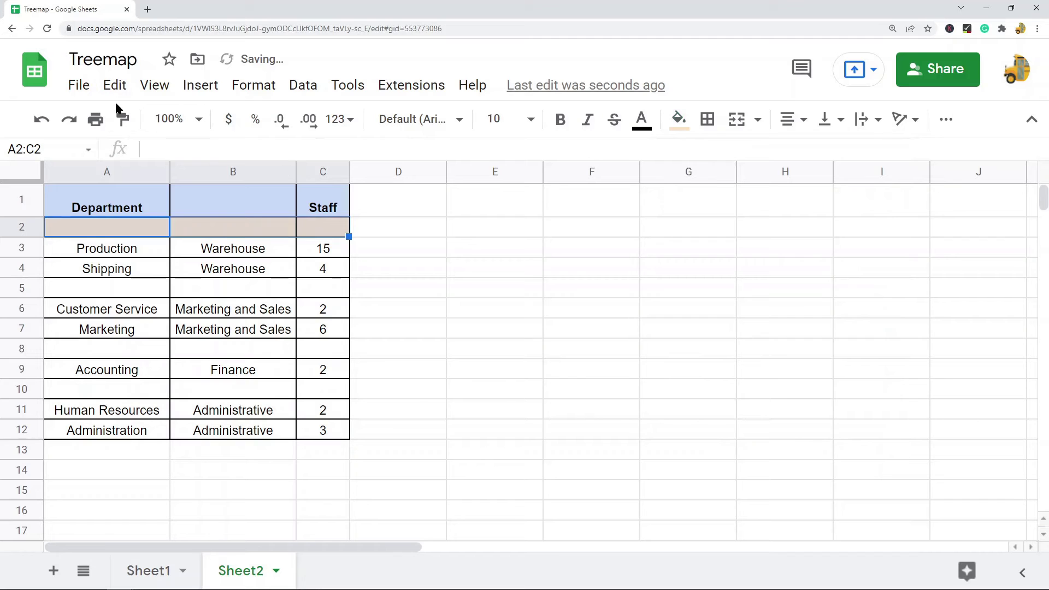
{"action": "left_click", "coordinate": [123, 119]}
{"action": "left_click", "coordinate": [130, 289]}
{"action": "left_click_drag", "start_coordinate": [276, 280], "coordinate": [333, 287]}
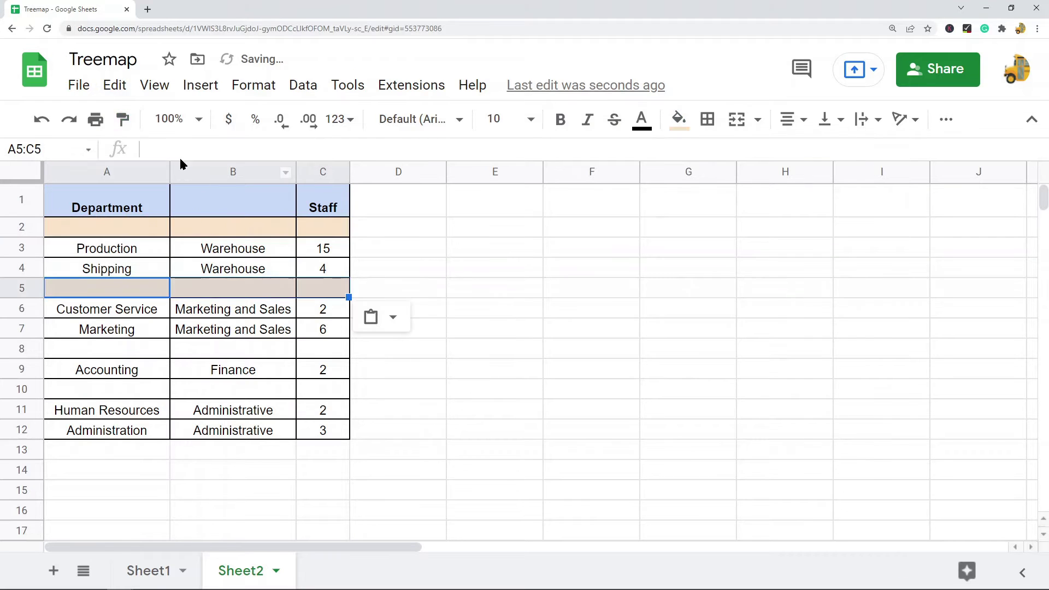
{"action": "left_click_drag", "start_coordinate": [109, 350], "coordinate": [328, 346]}
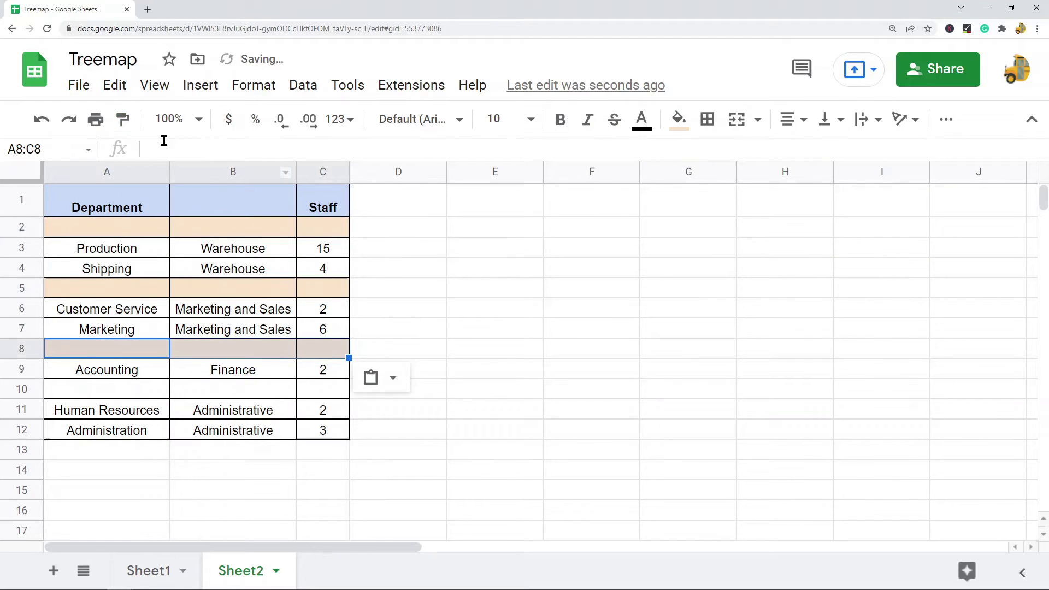
{"action": "left_click_drag", "start_coordinate": [137, 388], "coordinate": [351, 391]}
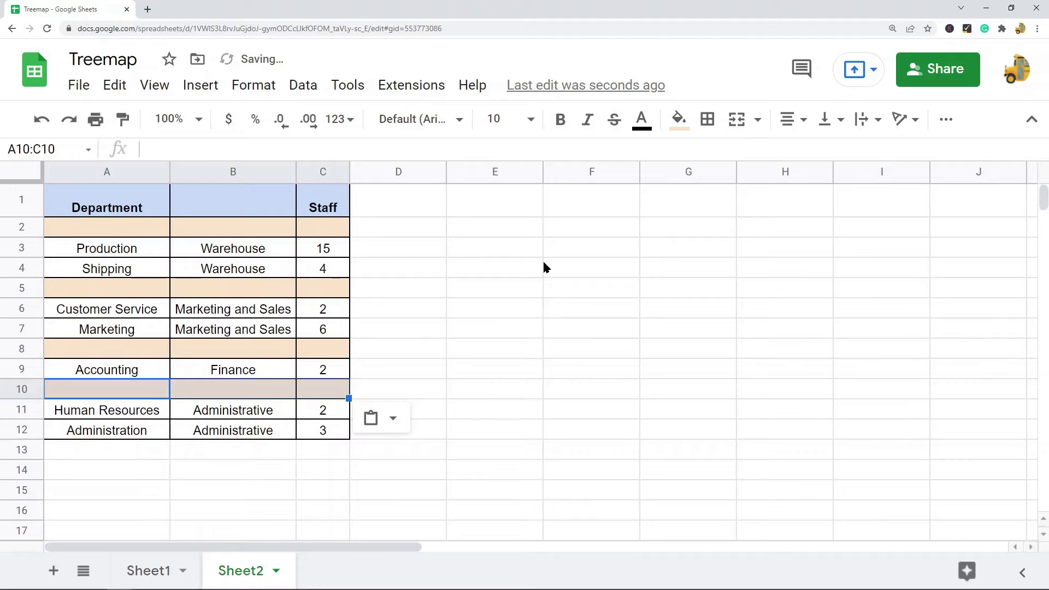
Step: Paste 'Warehouse' and 'Marketing and Sales' as plain values into A2 and A5
{"action": "left_click", "coordinate": [234, 248]}
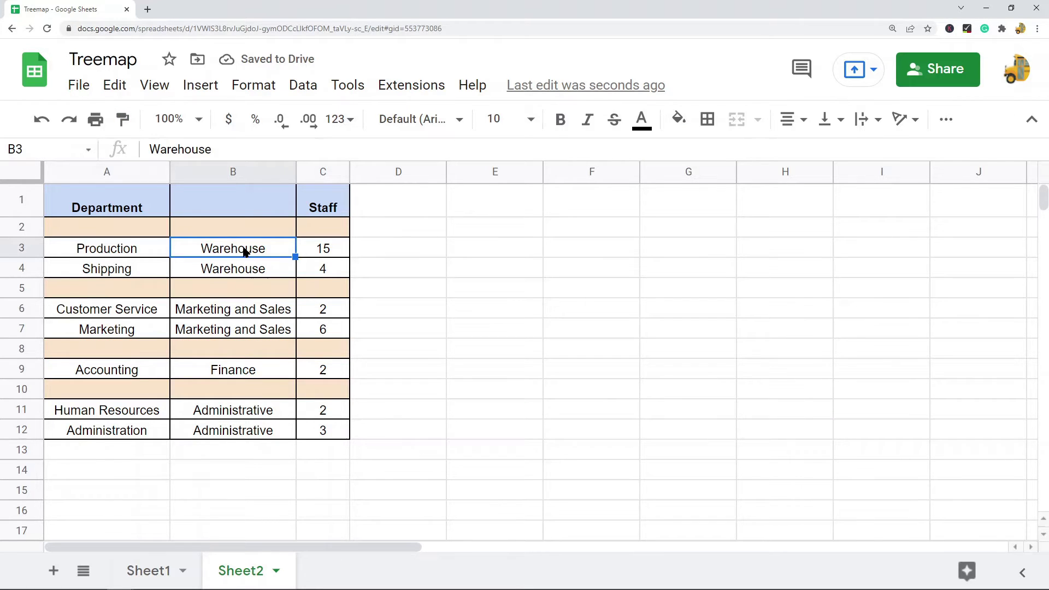
{"action": "right_click", "coordinate": [141, 229]}
{"action": "mouse_move", "coordinate": [223, 242]}
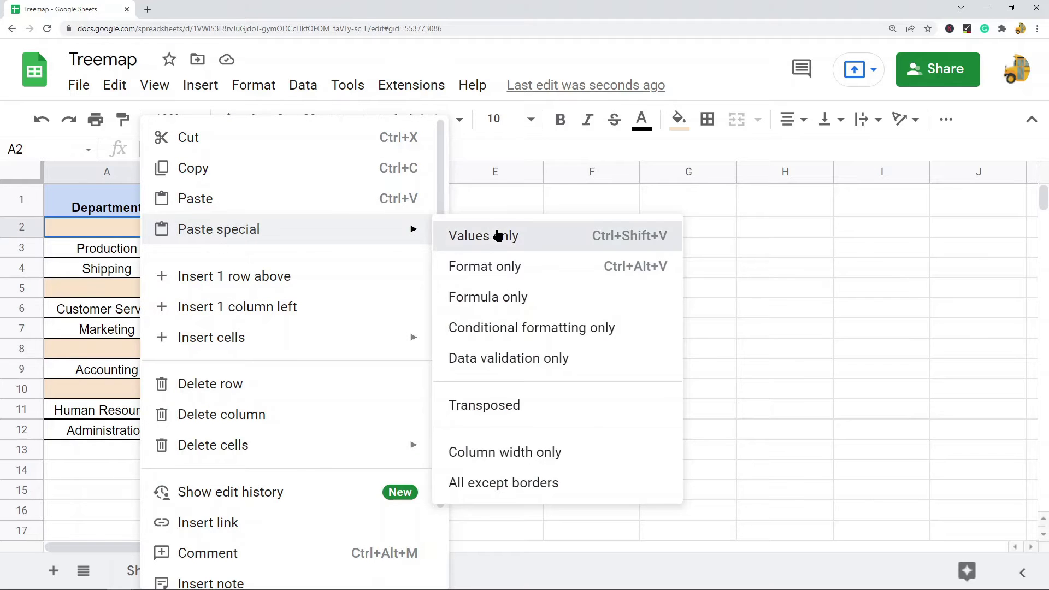
{"action": "left_click", "coordinate": [499, 234]}
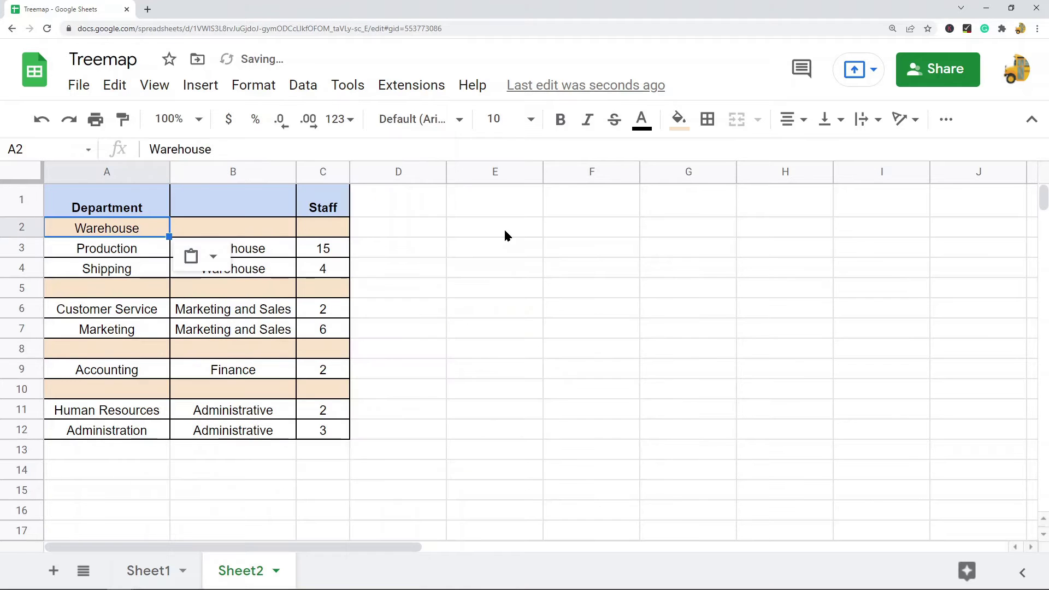
{"action": "left_click", "coordinate": [234, 309]}
{"action": "key", "text": "ctrl+c"}
{"action": "right_click", "coordinate": [99, 291]}
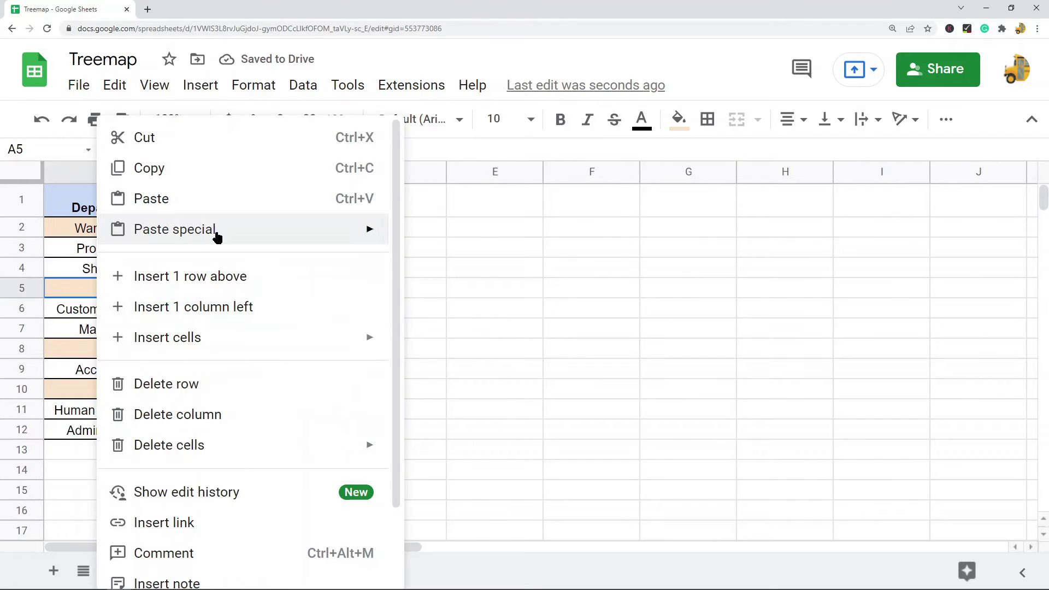
{"action": "mouse_move", "coordinate": [173, 228]}
{"action": "left_click", "coordinate": [438, 235]}
Step: Paste 'Finance' and 'Administrative' as plain values into A8 and A10
{"action": "left_click", "coordinate": [252, 368]}
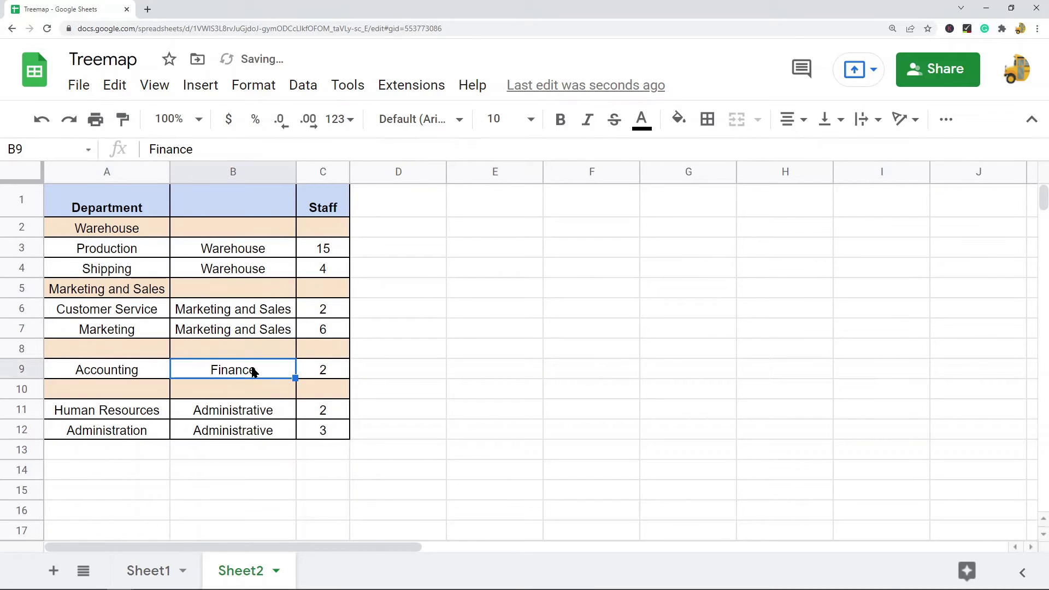
{"action": "right_click", "coordinate": [110, 350]}
{"action": "mouse_move", "coordinate": [281, 228]}
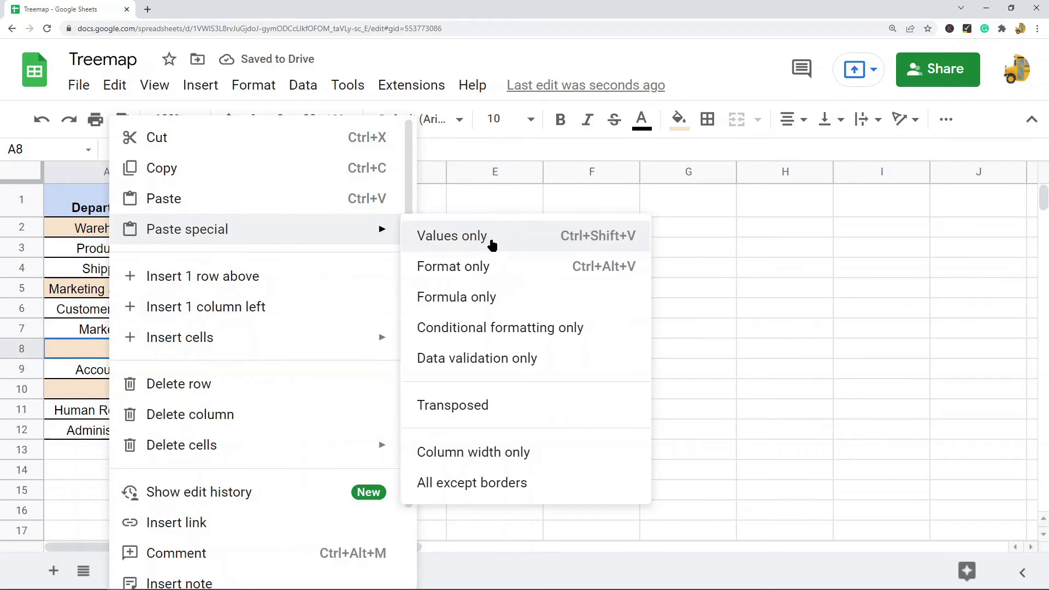
{"action": "left_click", "coordinate": [492, 241]}
{"action": "left_click", "coordinate": [279, 416]}
{"action": "key", "text": "ctrl+c"}
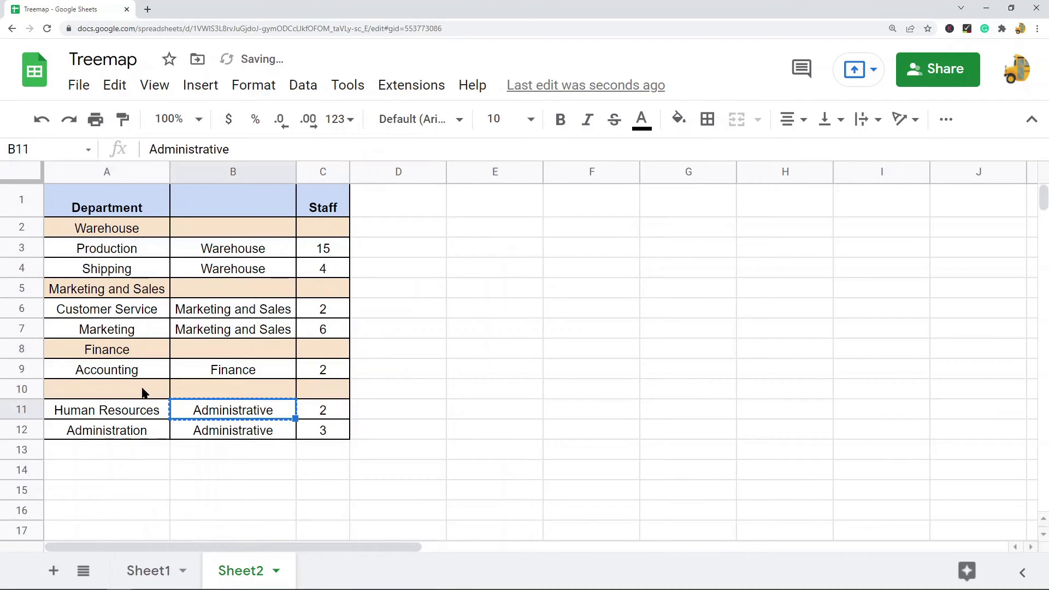
{"action": "right_click", "coordinate": [143, 393]}
{"action": "mouse_move", "coordinate": [236, 229]}
{"action": "left_click", "coordinate": [543, 234]}
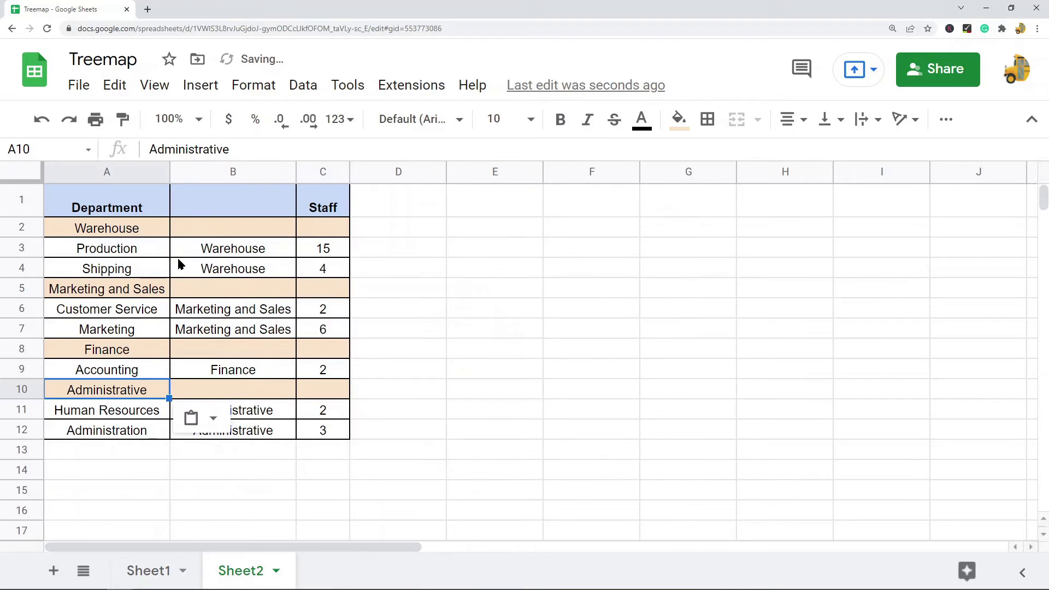
Step: Bold the Warehouse, Marketing and Sales and Finance group names in column A
{"action": "left_click", "coordinate": [143, 231]}
{"action": "key", "text": "ctrl+b"}
{"action": "left_click", "coordinate": [134, 287]}
{"action": "key", "text": "ctrl+b"}
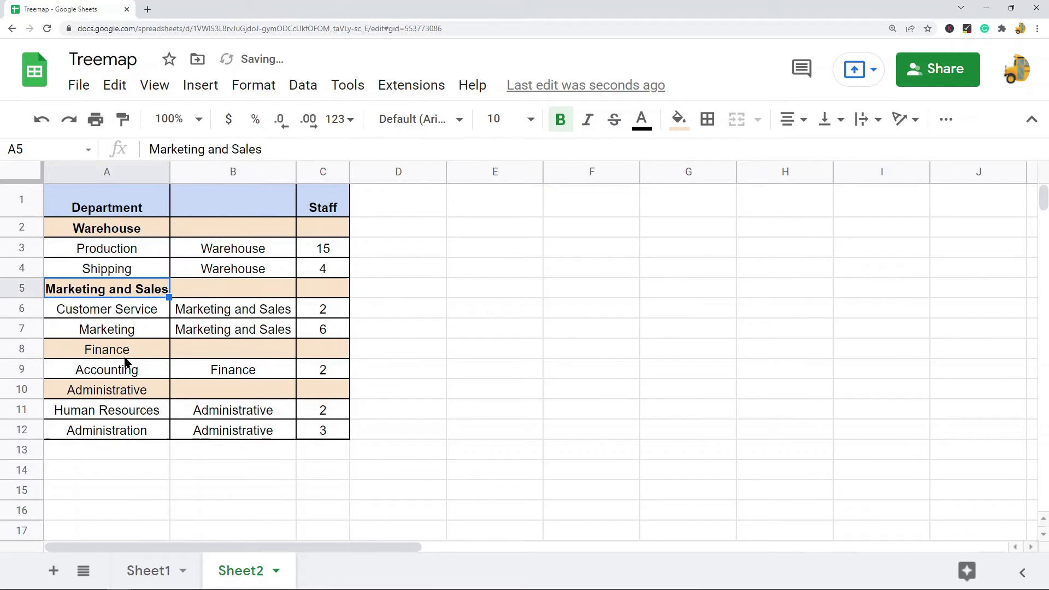
{"action": "left_click", "coordinate": [124, 358]}
{"action": "key", "text": "ctrl+b"}
{"action": "left_click", "coordinate": [128, 390]}
{"action": "key", "text": "ctrl+b"}
{"action": "left_click", "coordinate": [555, 349]}
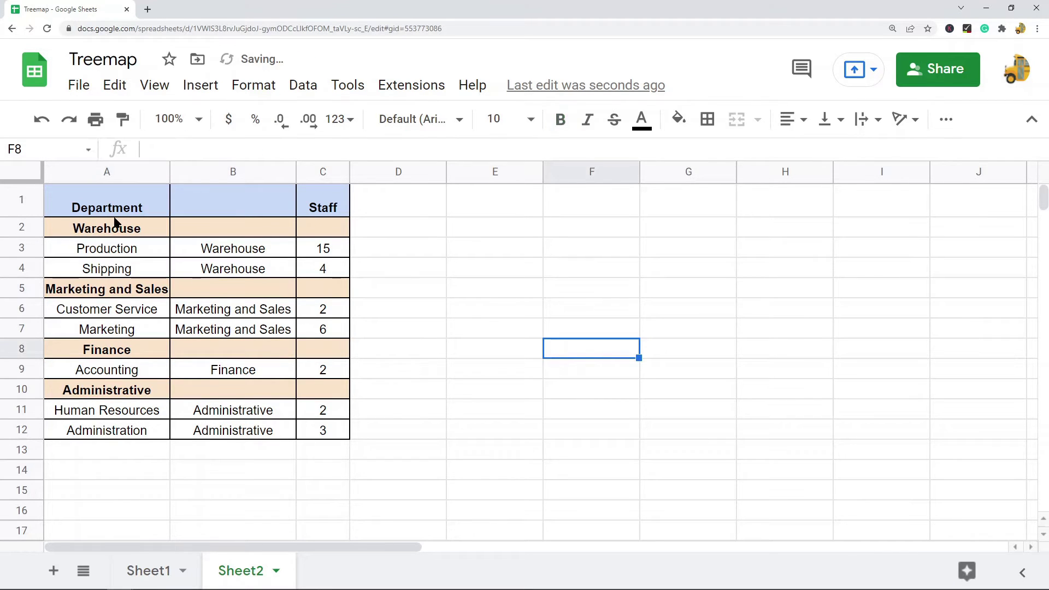
Step: Select the Warehouse, Marketing and Sales, Finance and Administrative group blocks in turn
{"action": "left_click_drag", "start_coordinate": [115, 221], "coordinate": [321, 280]}
{"action": "left_click_drag", "start_coordinate": [126, 290], "coordinate": [337, 337]}
{"action": "left_click_drag", "start_coordinate": [71, 355], "coordinate": [321, 370]}
{"action": "left_click_drag", "start_coordinate": [150, 392], "coordinate": [338, 431]}
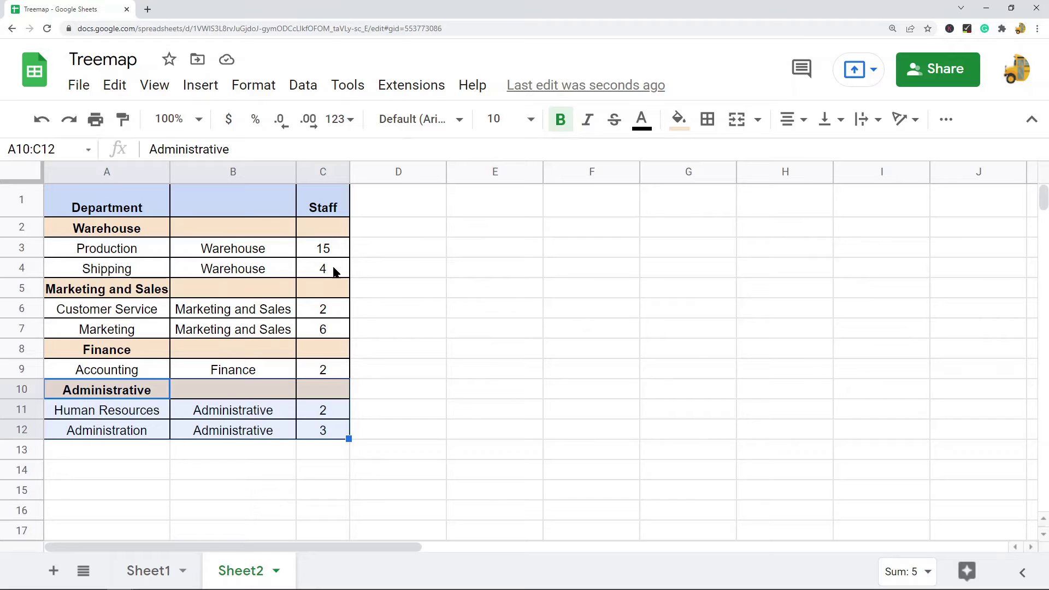
Step: Copy 'Department' from A1 and paste it as a value into B2 and B5
{"action": "left_click", "coordinate": [141, 203]}
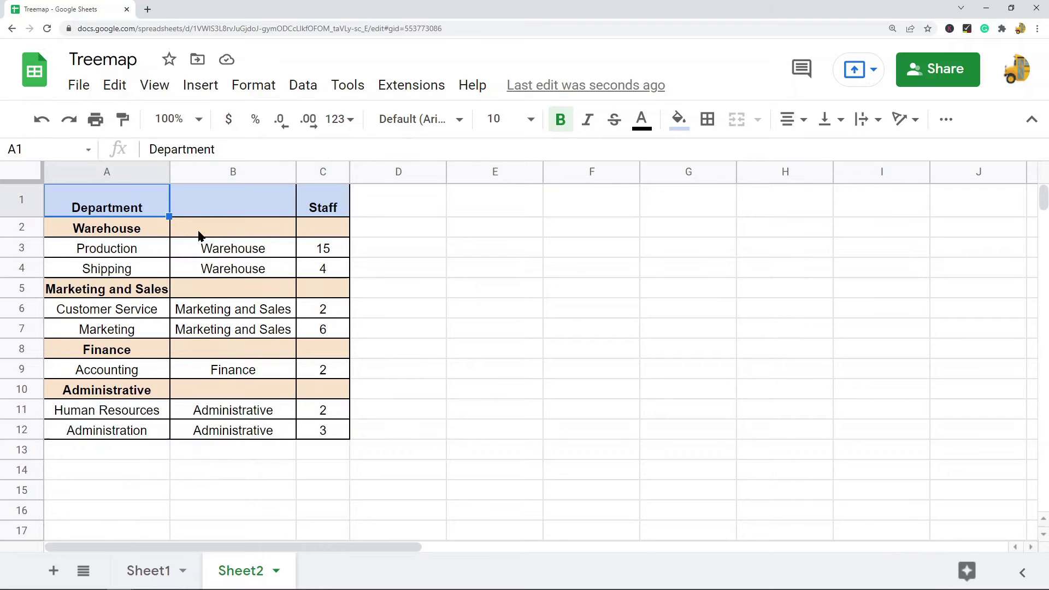
{"action": "key", "text": "ctrl+c"}
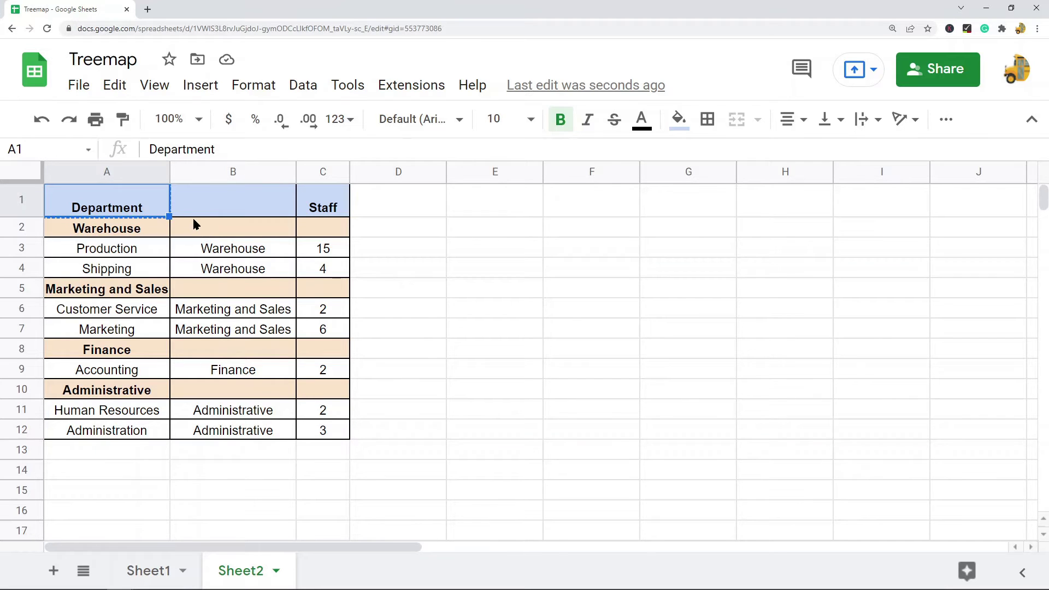
{"action": "right_click", "coordinate": [230, 236]}
{"action": "mouse_move", "coordinate": [377, 229]}
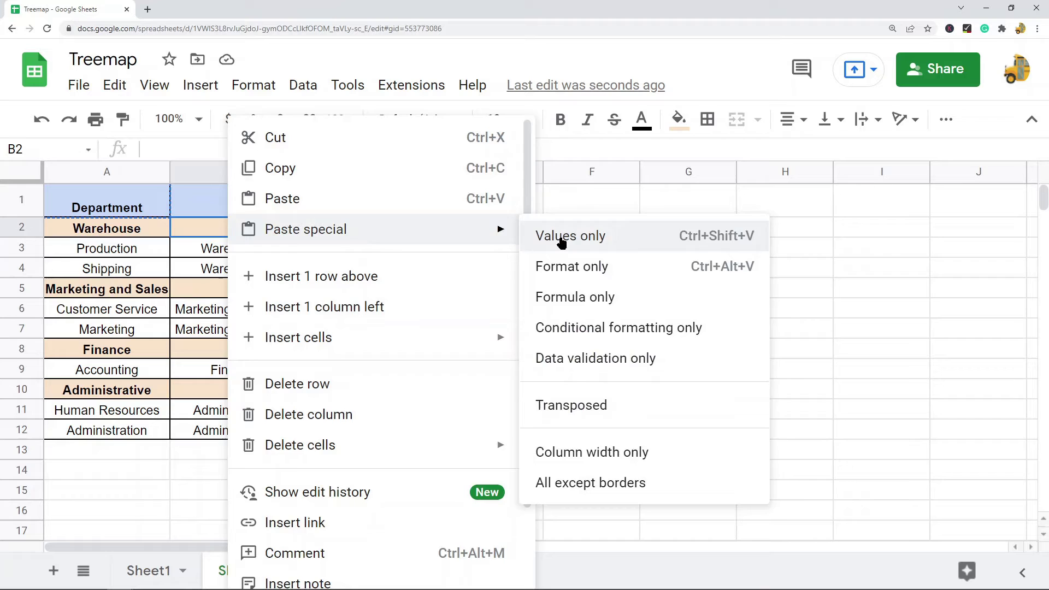
{"action": "left_click", "coordinate": [561, 242]}
{"action": "right_click", "coordinate": [264, 292]}
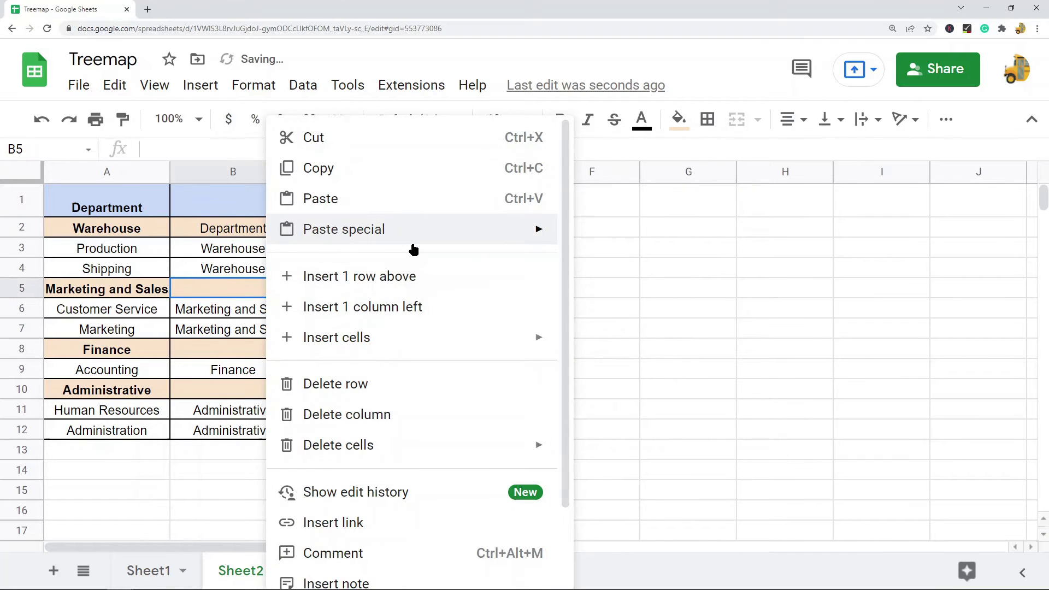
{"action": "mouse_move", "coordinate": [413, 232]}
{"action": "left_click", "coordinate": [557, 234]}
Step: Paste 'Department' as a plain value into B8 and B10
{"action": "right_click", "coordinate": [235, 352]}
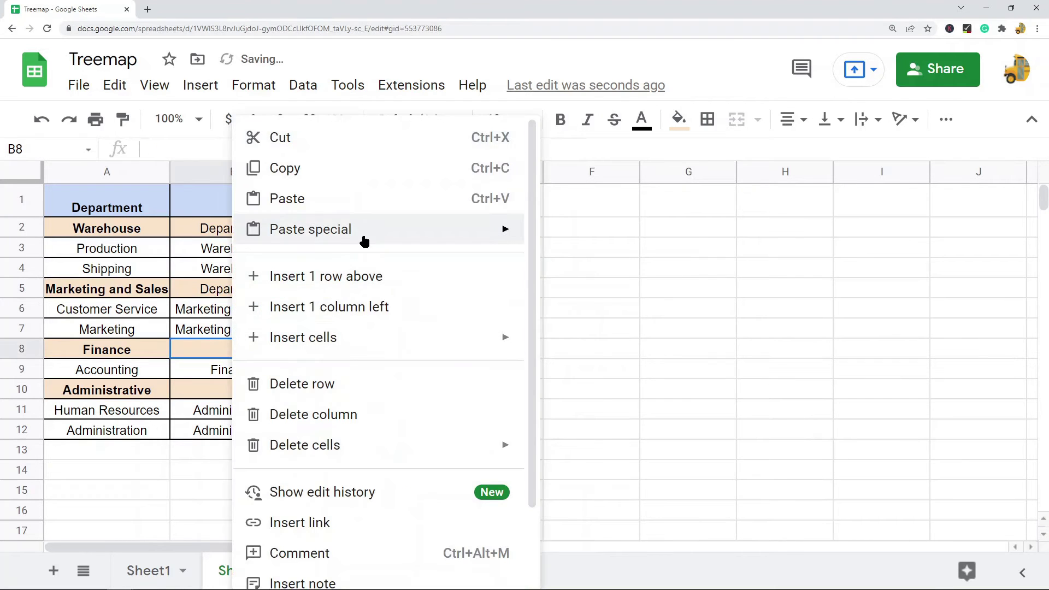
{"action": "mouse_move", "coordinate": [365, 240]}
{"action": "left_click", "coordinate": [568, 236]}
{"action": "left_click", "coordinate": [202, 389]}
{"action": "right_click", "coordinate": [236, 390]}
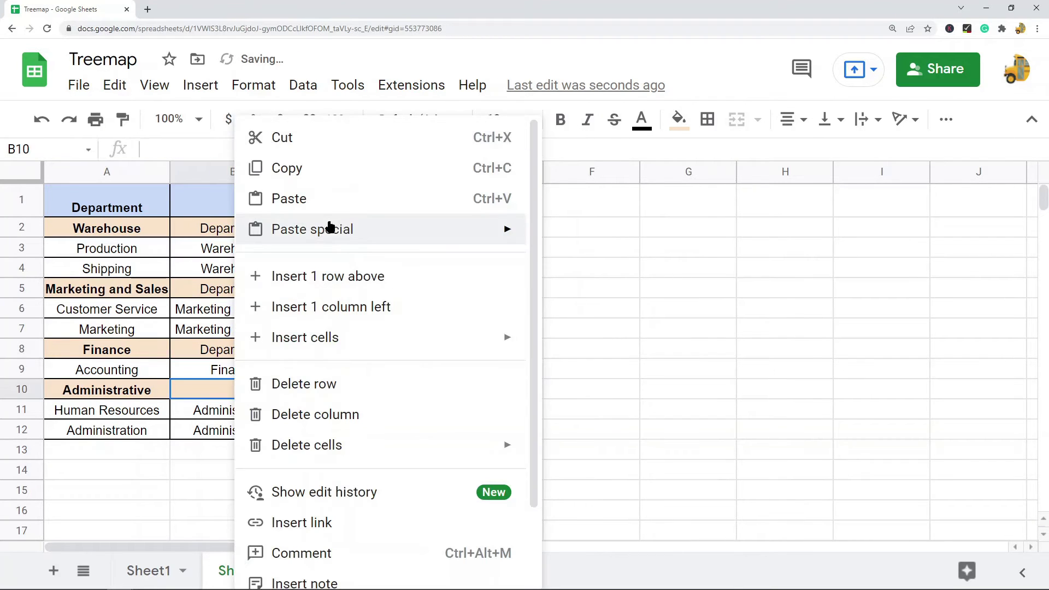
{"action": "mouse_move", "coordinate": [334, 229]}
{"action": "left_click", "coordinate": [569, 235]}
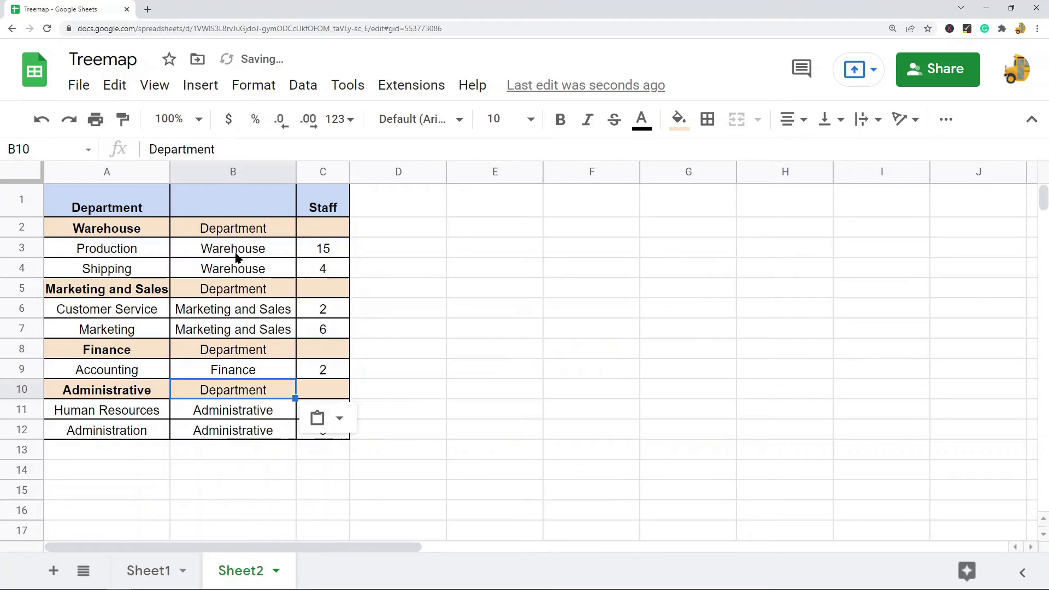
Step: Bold the Department labels in B5, B8 and B10
{"action": "left_click", "coordinate": [241, 293]}
{"action": "key", "text": "ctrl+b"}
{"action": "left_click", "coordinate": [257, 352]}
{"action": "key", "text": "ctrl+b"}
{"action": "left_click", "coordinate": [246, 392]}
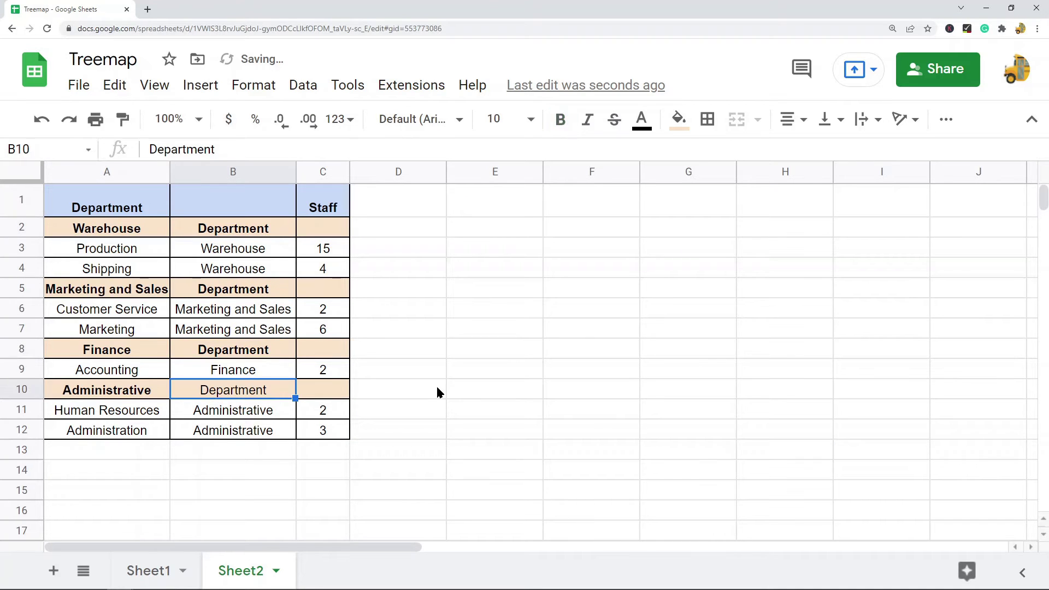
{"action": "key", "text": "ctrl+b"}
{"action": "left_click", "coordinate": [611, 352]}
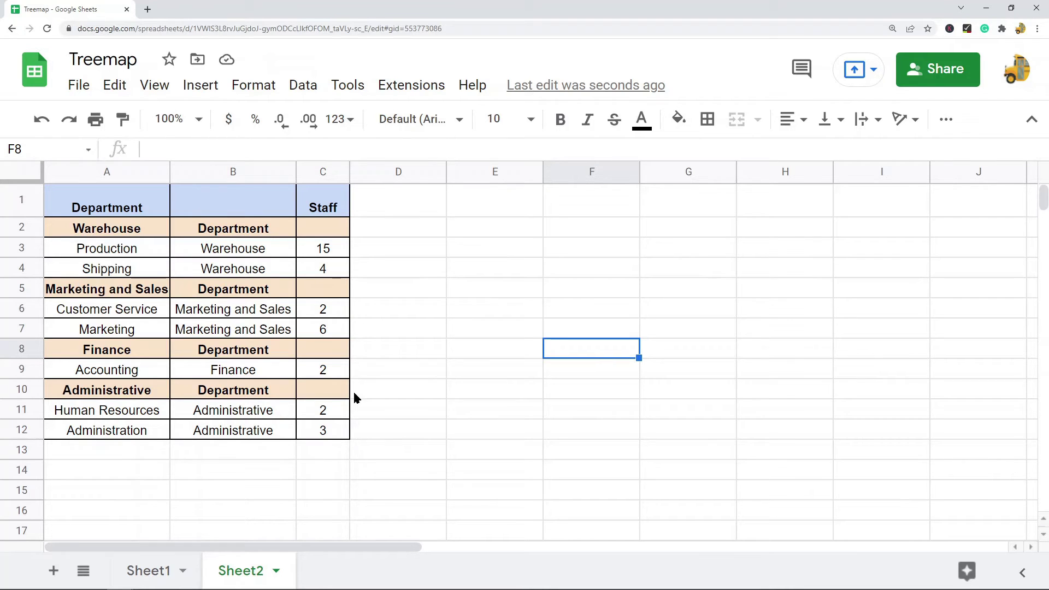
Step: Clear the 'Staff' header from cell C1
{"action": "left_click", "coordinate": [320, 233]}
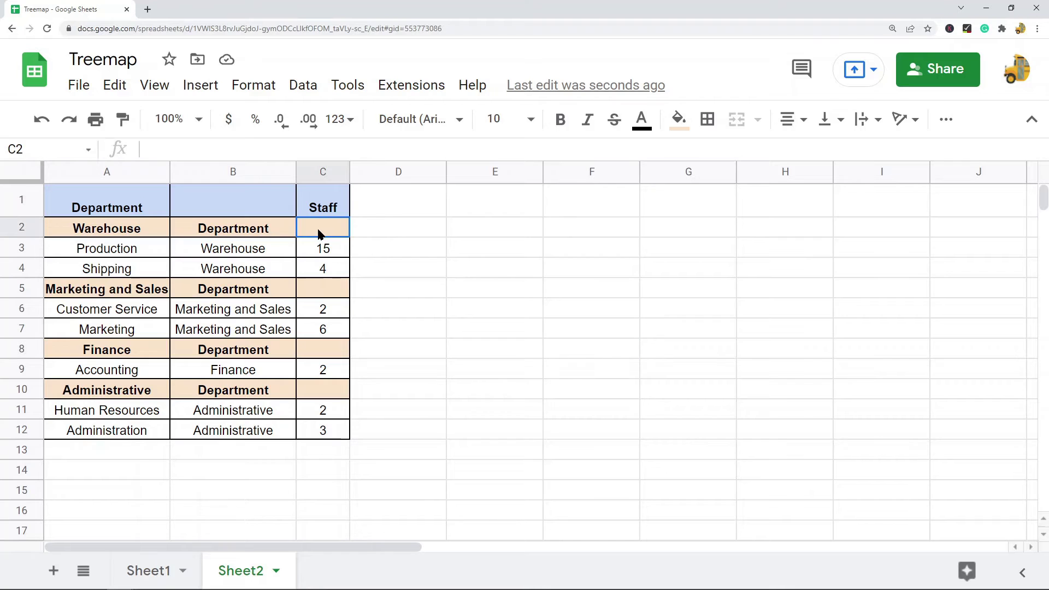
{"action": "left_click", "coordinate": [335, 295]}
{"action": "left_click", "coordinate": [336, 349]}
{"action": "left_click", "coordinate": [335, 398]}
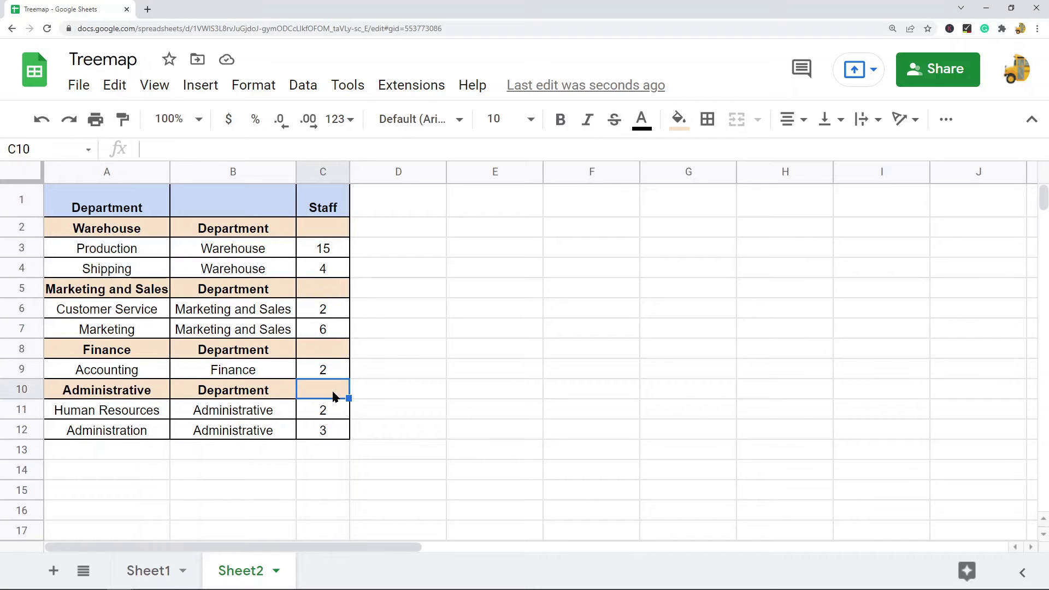
{"action": "left_click", "coordinate": [338, 210]}
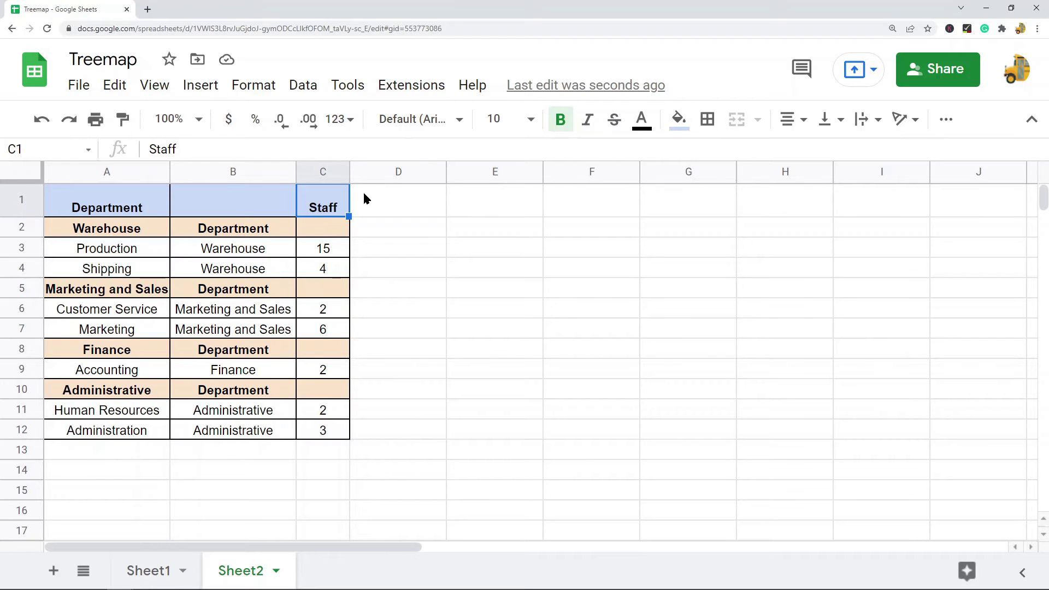
{"action": "key", "text": "Delete"}
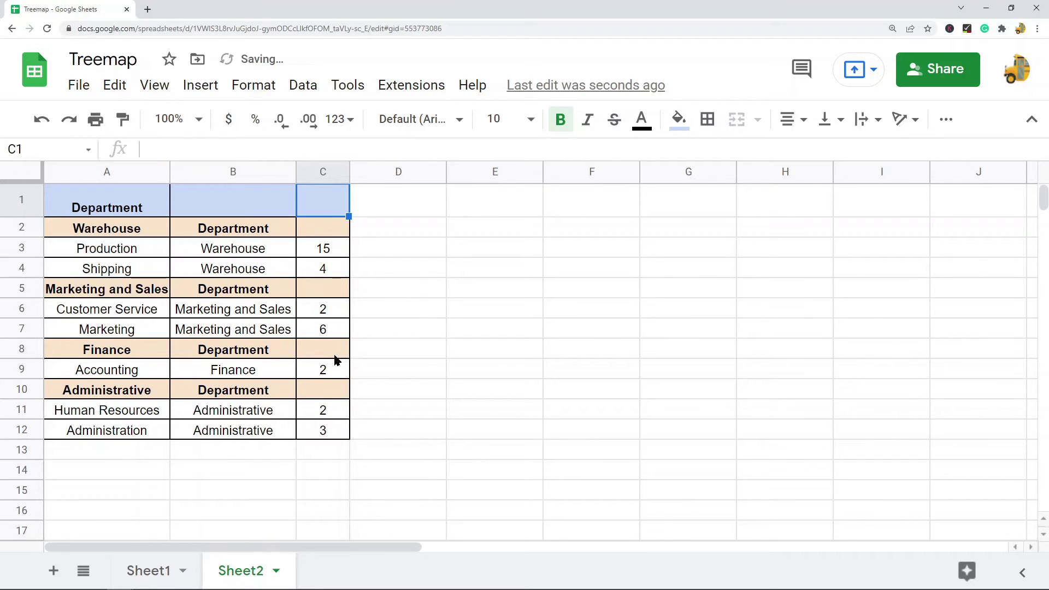
Step: Enter =C11+C12 in C10 for Administrative and =C9 in C8 for Finance
{"action": "left_click", "coordinate": [326, 395]}
{"action": "type", "text": "="}
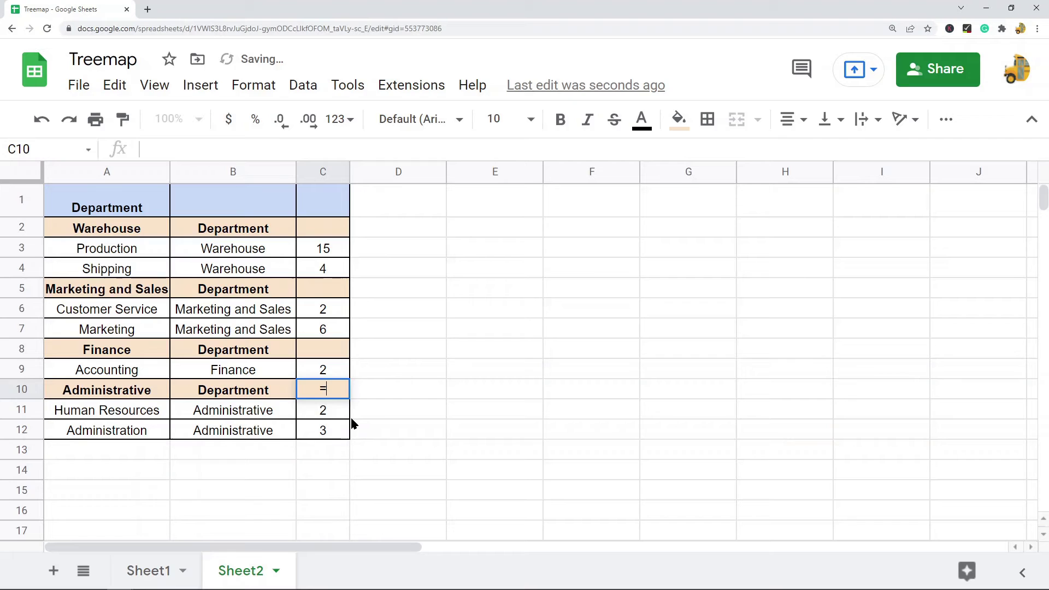
{"action": "left_click", "coordinate": [326, 412]}
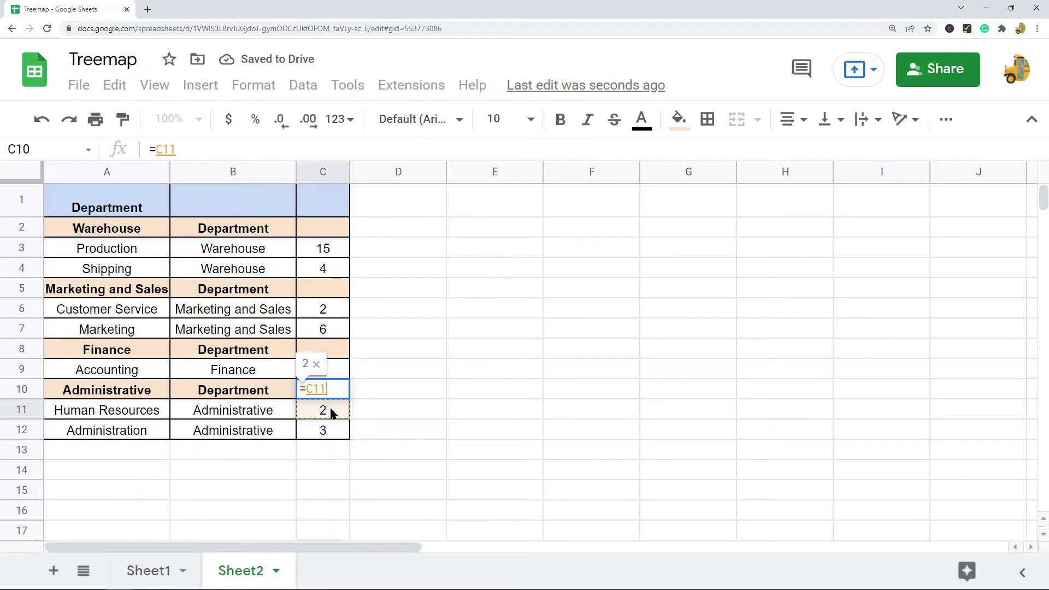
{"action": "type", "text": "+"}
{"action": "left_click", "coordinate": [329, 431]}
{"action": "key", "text": "Return"}
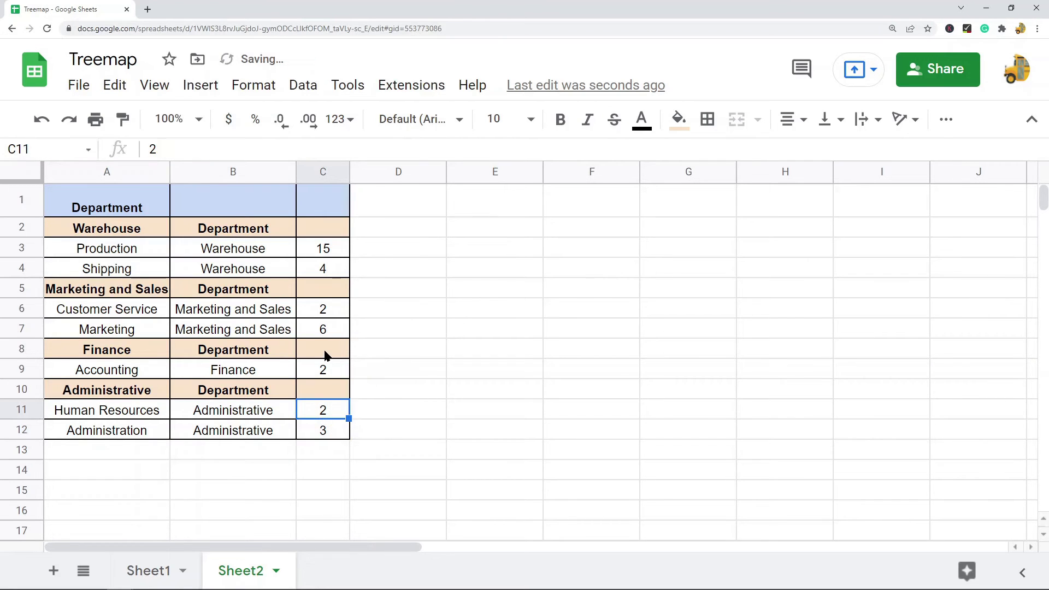
{"action": "left_click", "coordinate": [326, 356]}
{"action": "type", "text": "="}
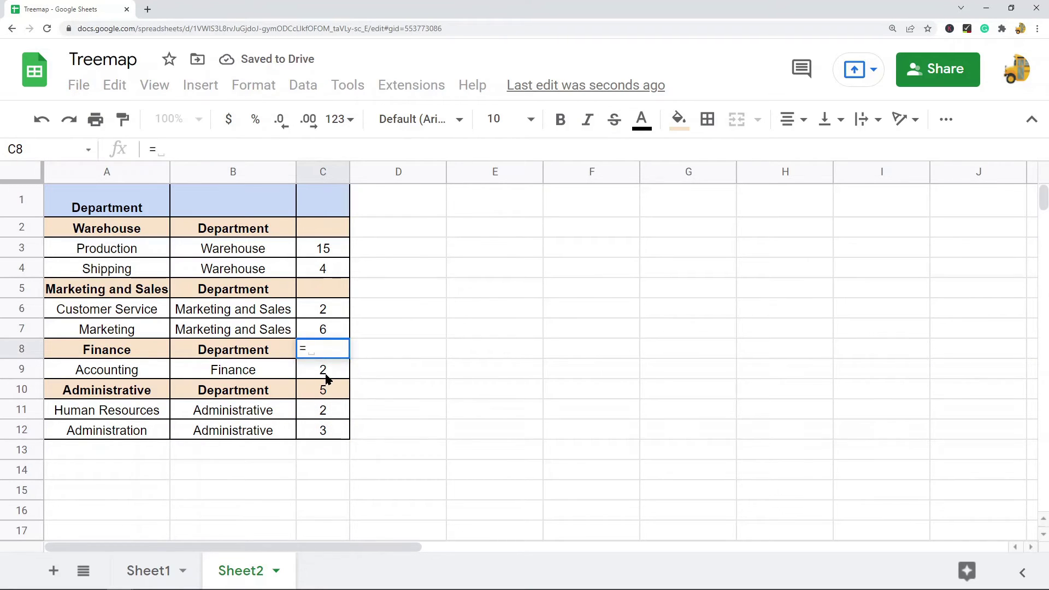
{"action": "left_click", "coordinate": [325, 373]}
{"action": "key", "text": "Return"}
Step: Enter =C6+C7 in C5 for Marketing and Sales and build =C3+C4 in C2 for Warehouse
{"action": "left_click", "coordinate": [330, 293]}
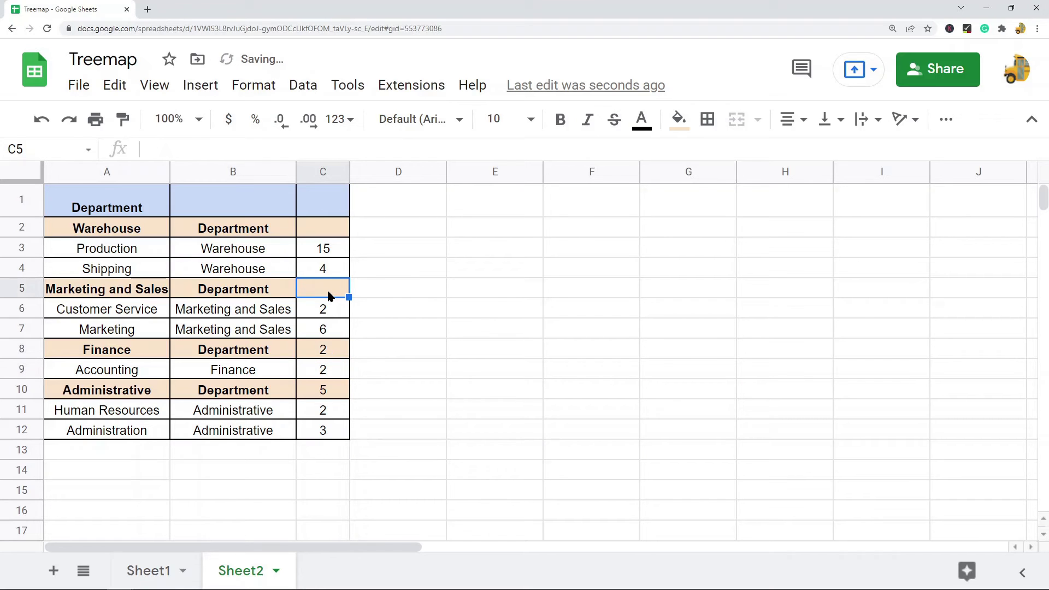
{"action": "type", "text": "="}
{"action": "left_click", "coordinate": [326, 316]}
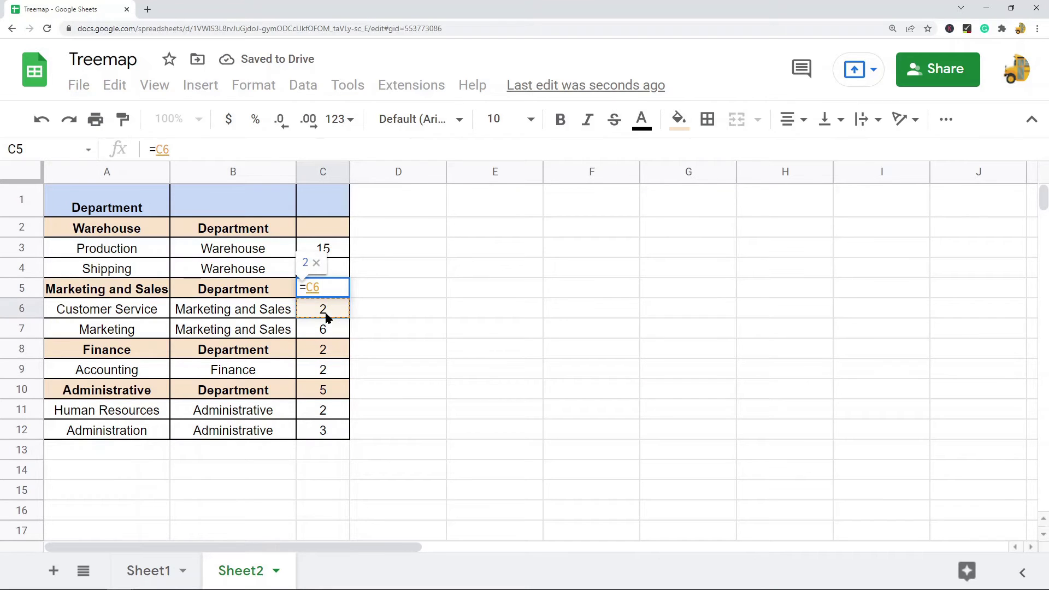
{"action": "type", "text": "+"}
{"action": "left_click", "coordinate": [326, 330]}
{"action": "key", "text": "Return"}
{"action": "left_click", "coordinate": [330, 229]}
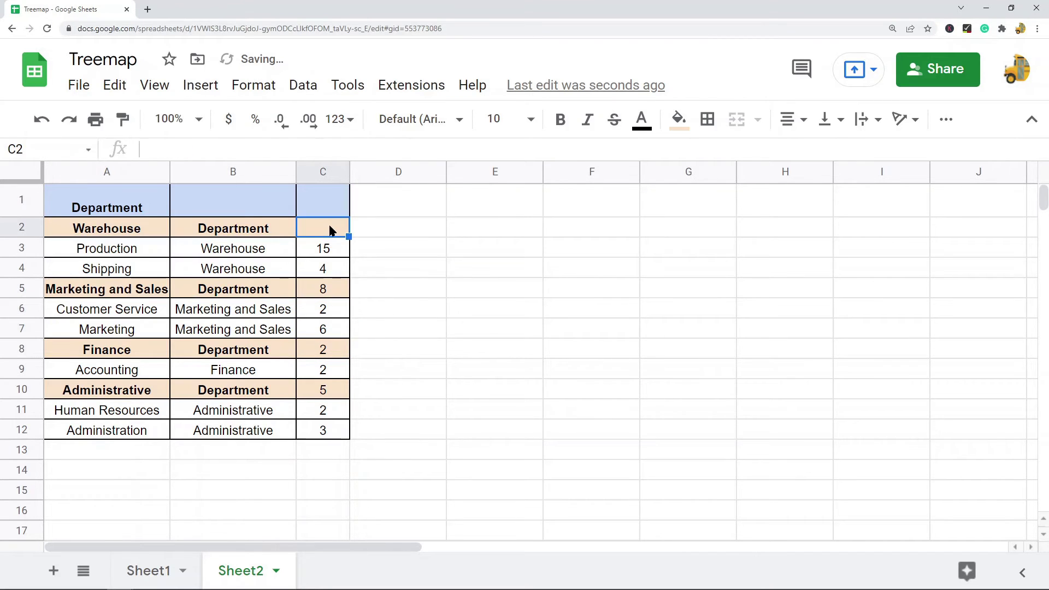
{"action": "type", "text": "="}
{"action": "left_click", "coordinate": [318, 251]}
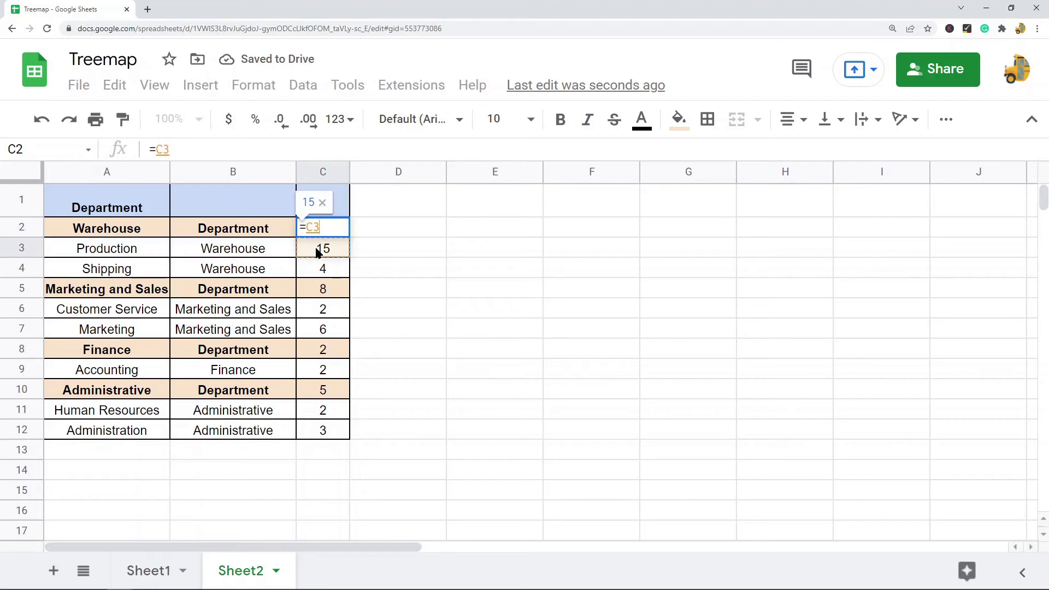
{"action": "type", "text": "+"}
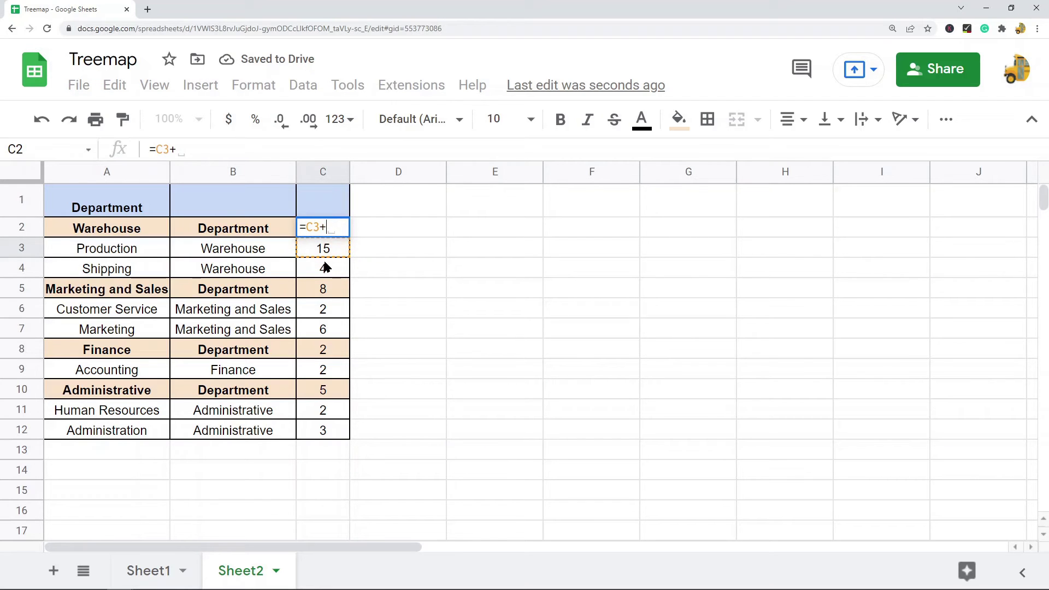
{"action": "left_click", "coordinate": [326, 269]}
Step: Enter =C10+C8+C5+C2 in C1 for a grand total of 34
{"action": "left_click", "coordinate": [330, 204]}
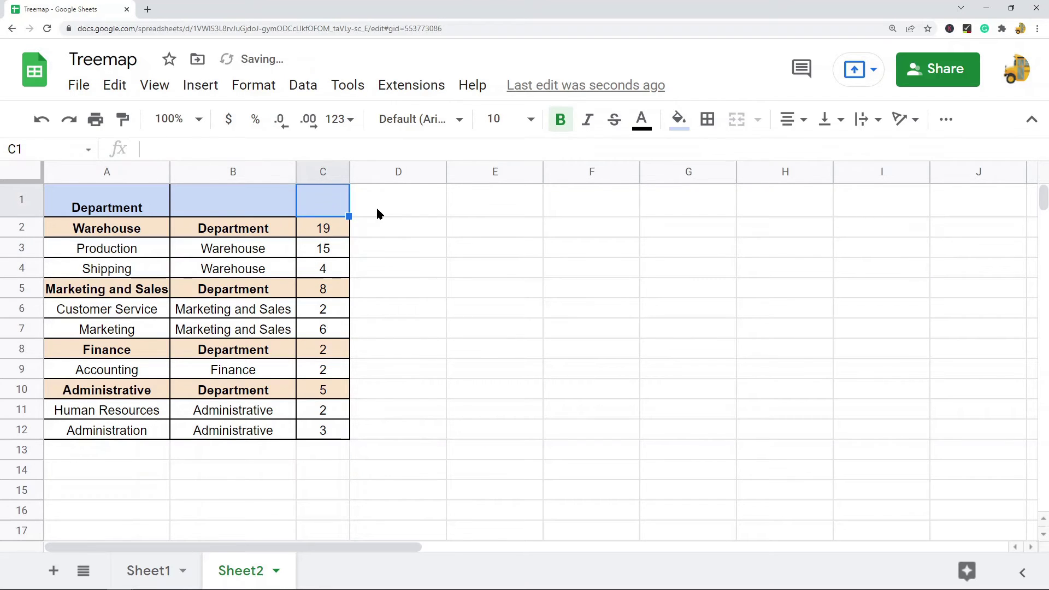
{"action": "type", "text": "="}
{"action": "left_click", "coordinate": [335, 389]}
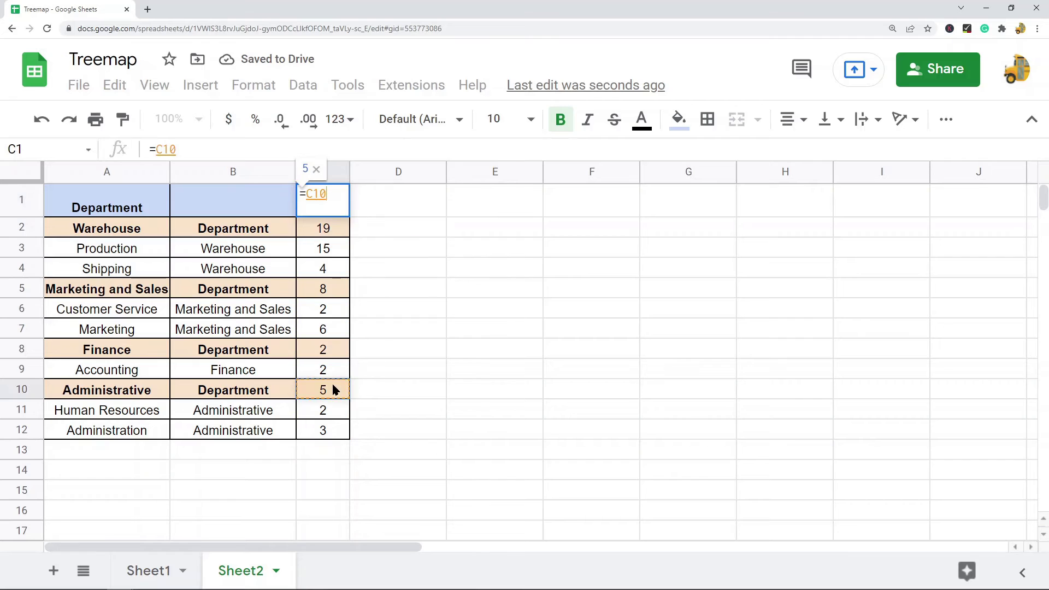
{"action": "type", "text": "+"}
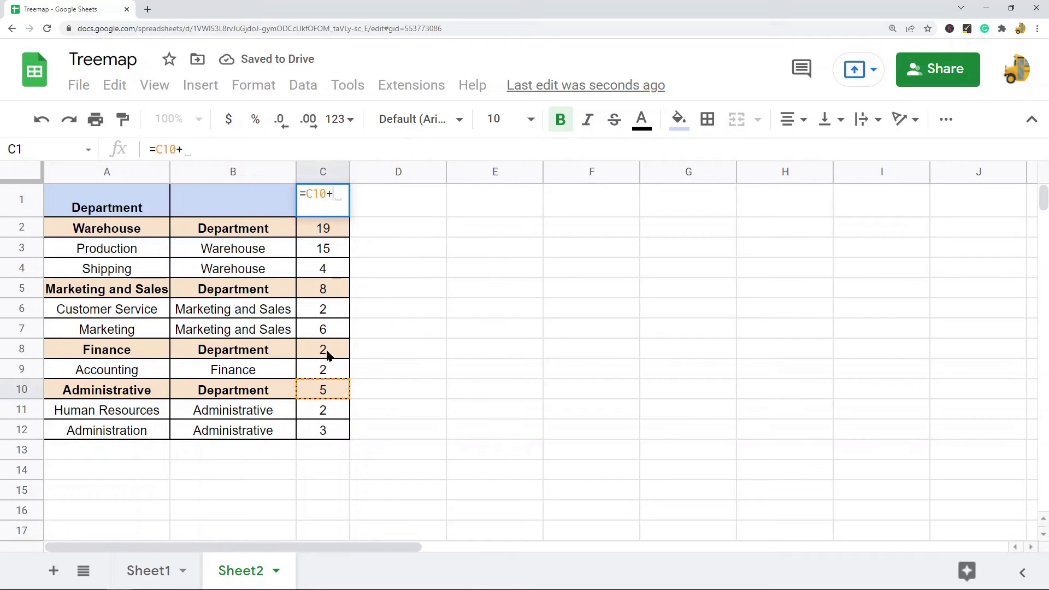
{"action": "left_click", "coordinate": [328, 352]}
{"action": "type", "text": "+"}
{"action": "left_click", "coordinate": [326, 290]}
{"action": "type", "text": "+"}
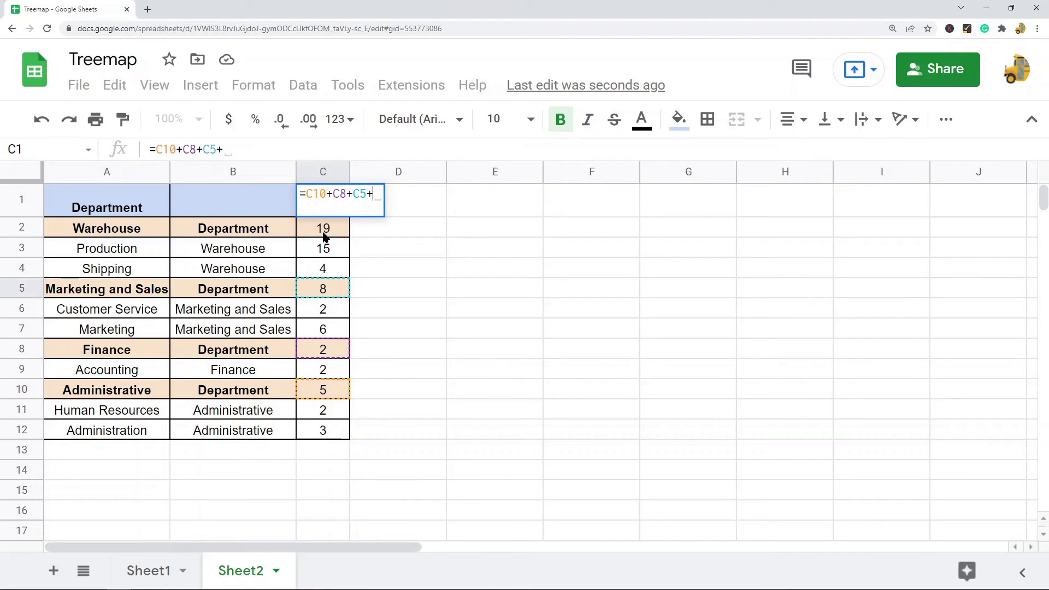
{"action": "left_click", "coordinate": [322, 231]}
{"action": "key", "text": "Return"}
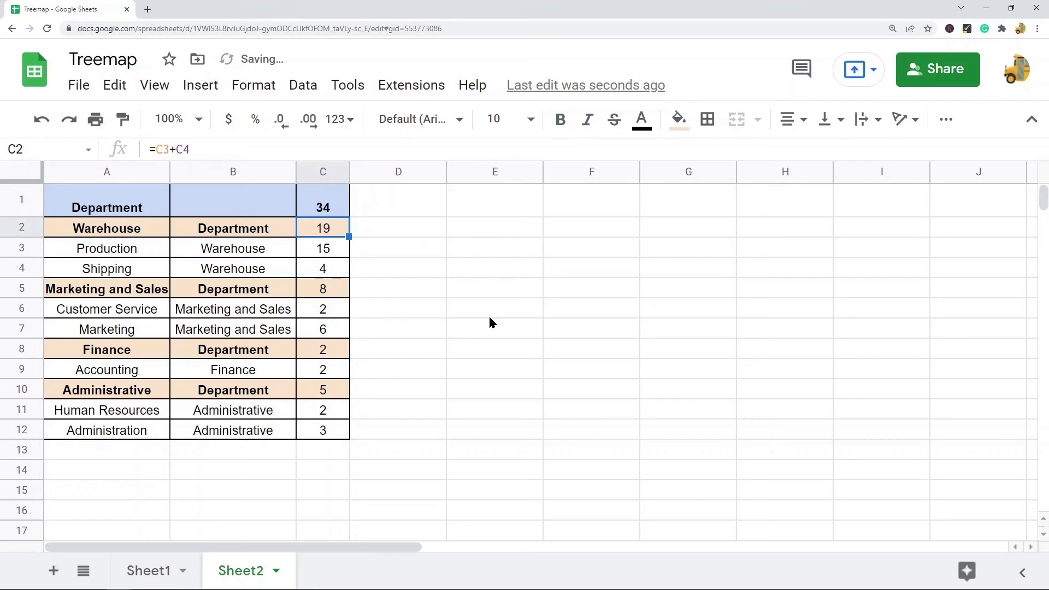
Step: Verify that the group totals and the department counts each sum to 34
{"action": "left_click", "coordinate": [490, 327]}
{"action": "left_click", "coordinate": [340, 229]}
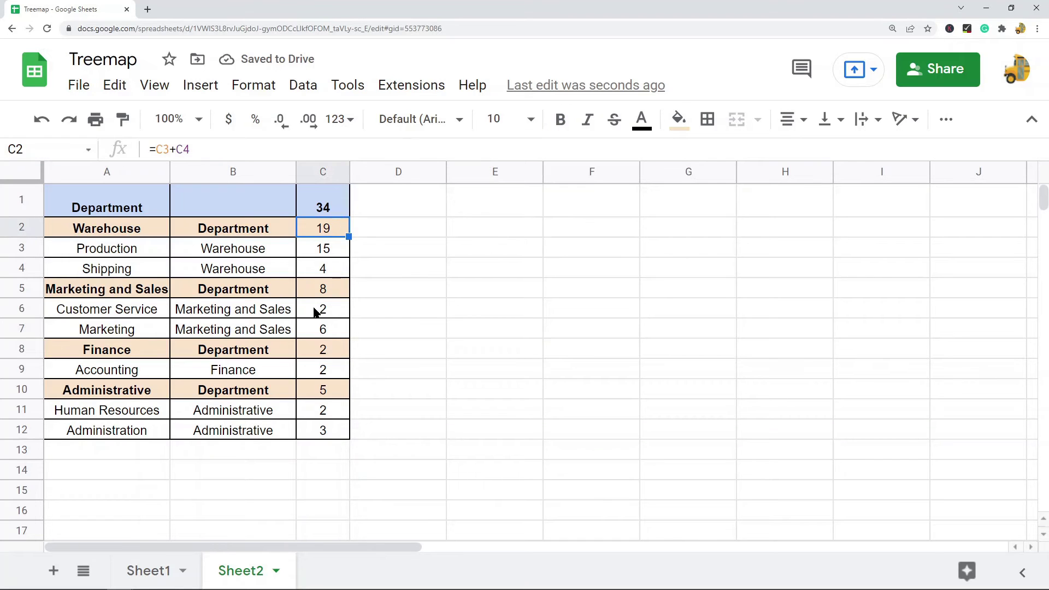
{"action": "left_click", "coordinate": [323, 290], "text": "ctrl"}
{"action": "left_click", "coordinate": [329, 353], "text": "ctrl"}
{"action": "left_click", "coordinate": [326, 392], "text": "ctrl"}
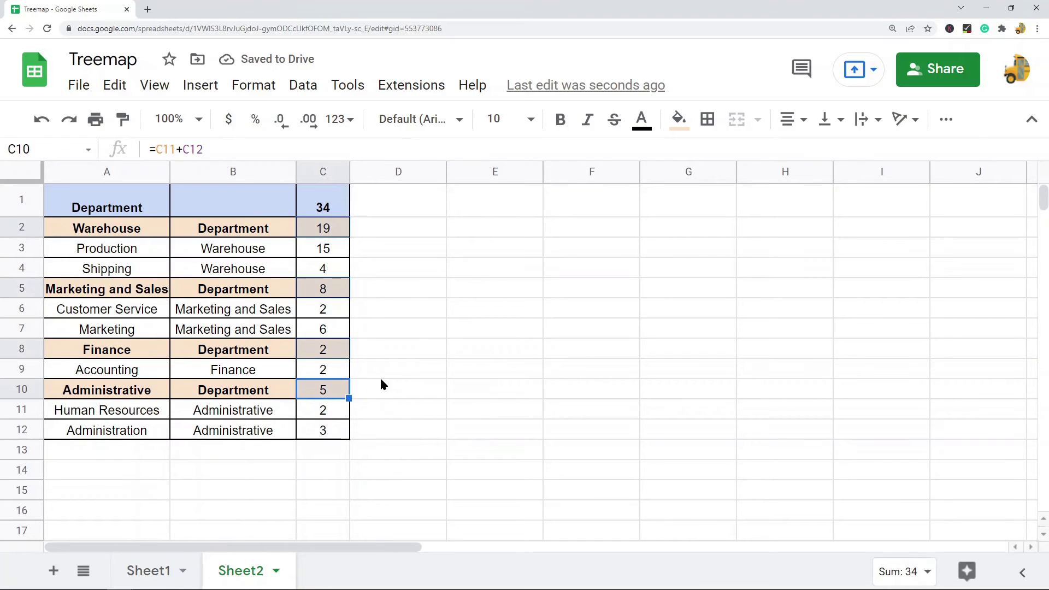
{"action": "left_click", "coordinate": [436, 370]}
{"action": "left_click_drag", "start_coordinate": [334, 251], "coordinate": [334, 271]}
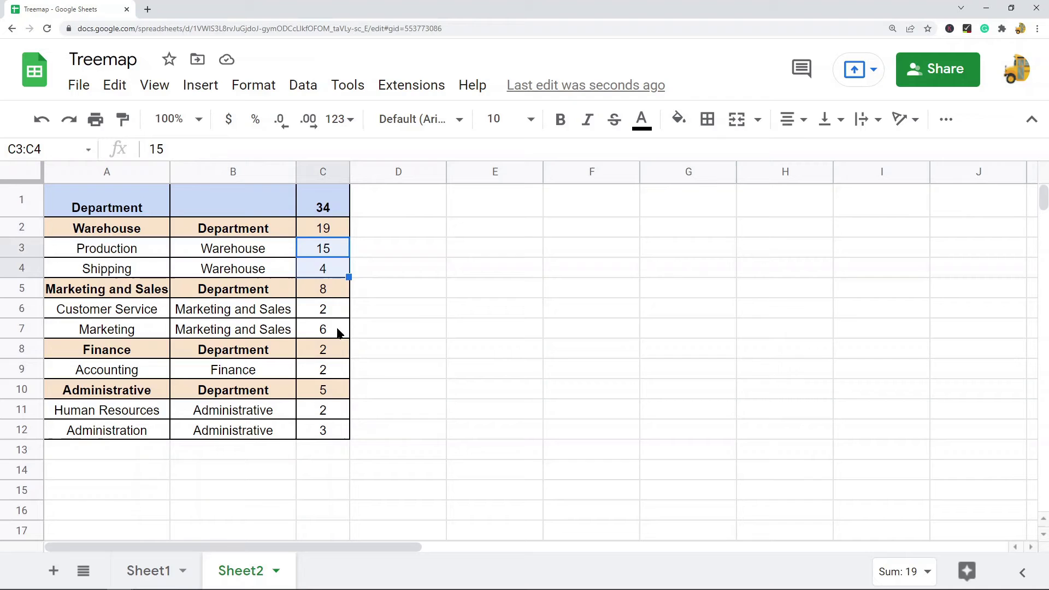
{"action": "left_click_drag", "start_coordinate": [330, 317], "coordinate": [331, 329], "text": "ctrl"}
{"action": "left_click", "coordinate": [333, 371], "text": "ctrl"}
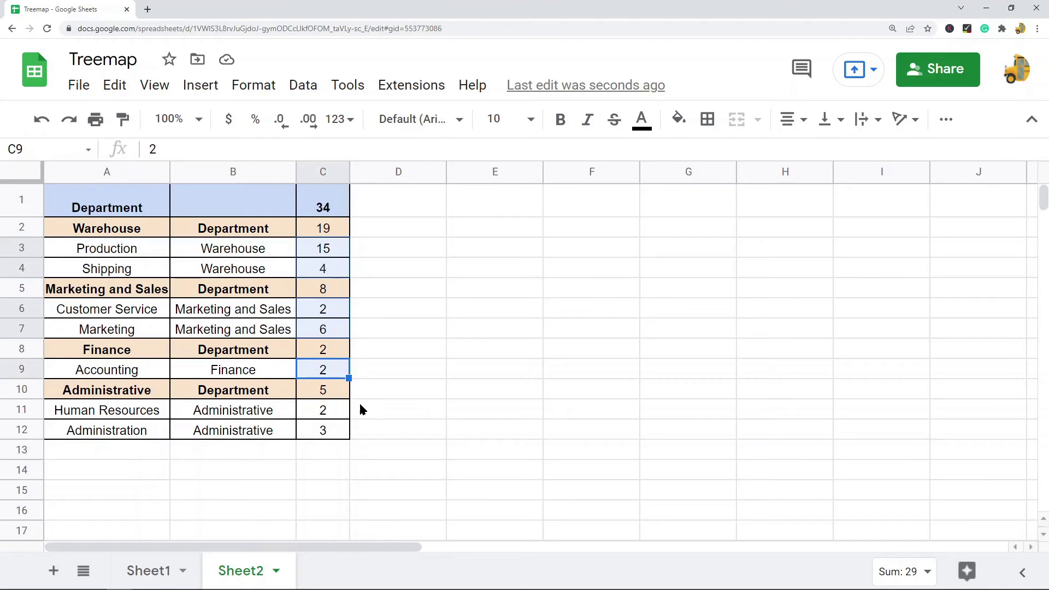
{"action": "left_click_drag", "start_coordinate": [330, 420], "coordinate": [330, 429], "text": "ctrl"}
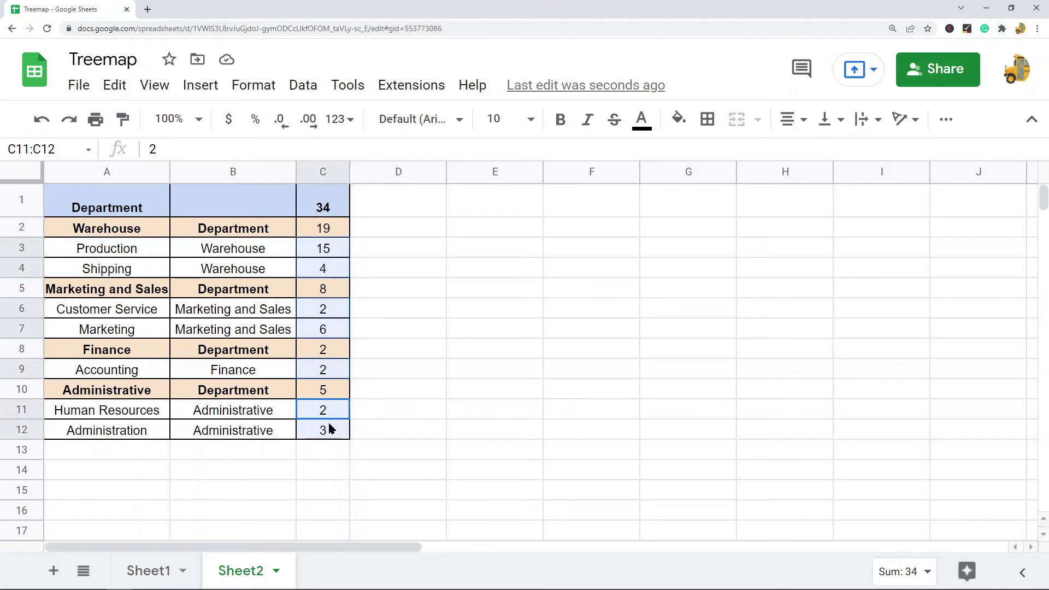
{"action": "left_click", "coordinate": [527, 325]}
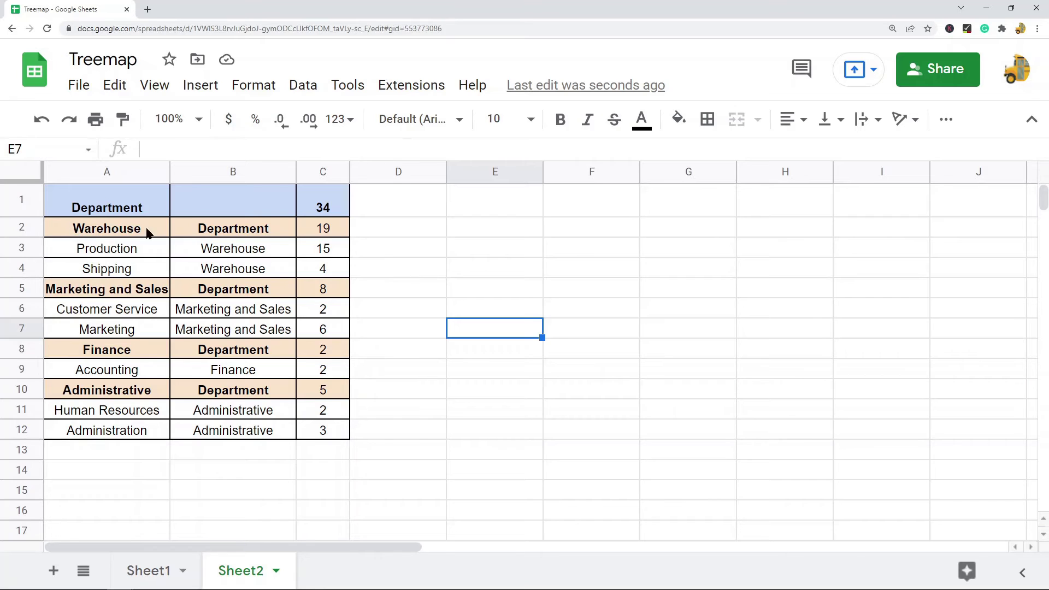
Step: Select the Warehouse, Marketing and Sales, Finance and Administrative group rows in turn
{"action": "left_click_drag", "start_coordinate": [148, 232], "coordinate": [182, 250]}
{"action": "left_click", "coordinate": [90, 248]}
{"action": "left_click", "coordinate": [117, 269], "text": "shift"}
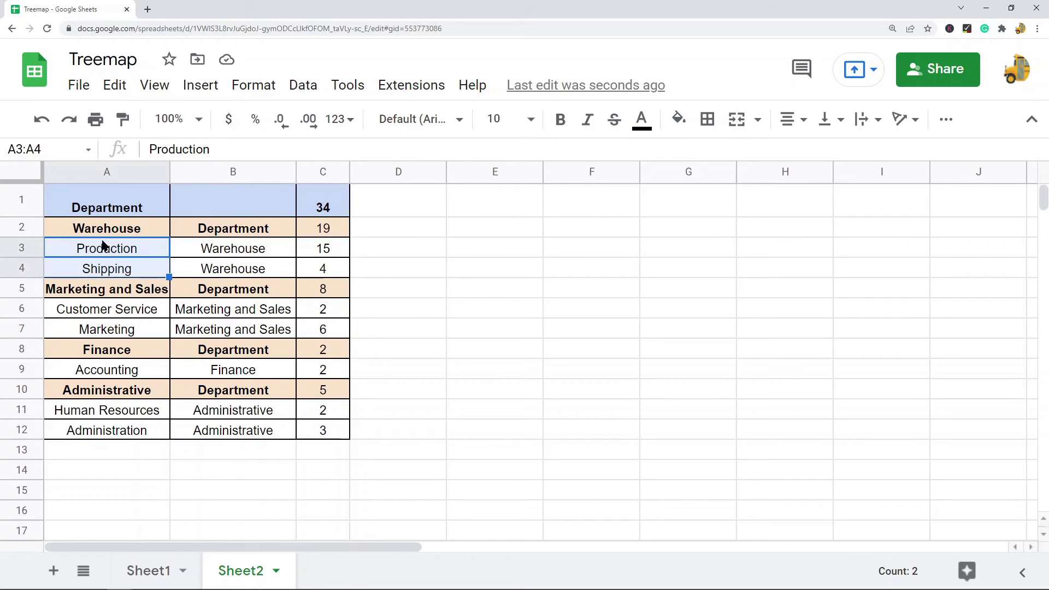
{"action": "left_click", "coordinate": [96, 236]}
{"action": "left_click", "coordinate": [217, 232], "text": "shift"}
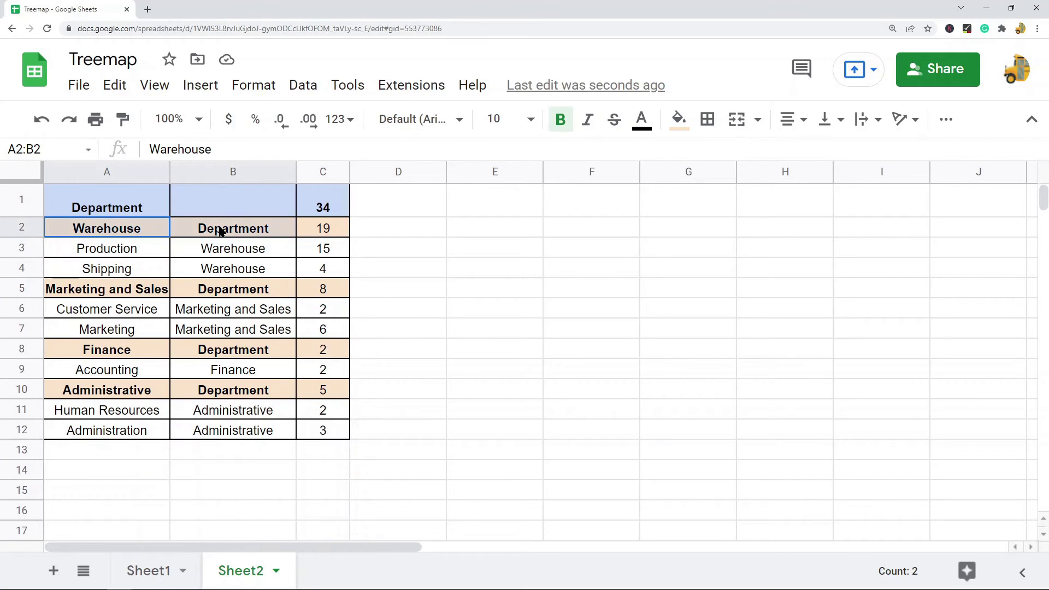
{"action": "left_click", "coordinate": [306, 232]}
{"action": "left_click", "coordinate": [122, 229], "text": "shift"}
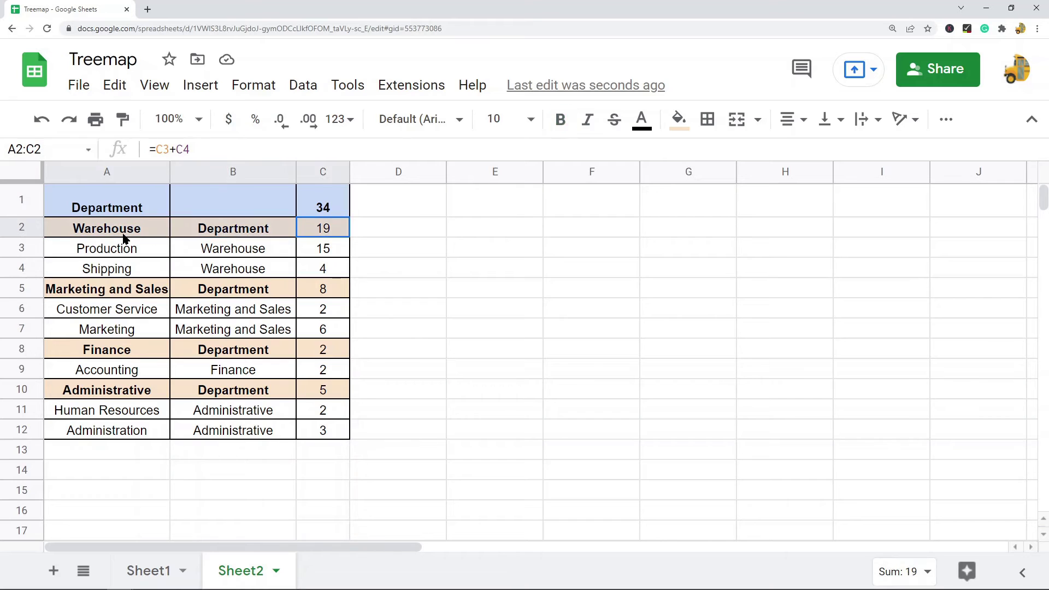
{"action": "left_click_drag", "start_coordinate": [139, 287], "coordinate": [325, 290]}
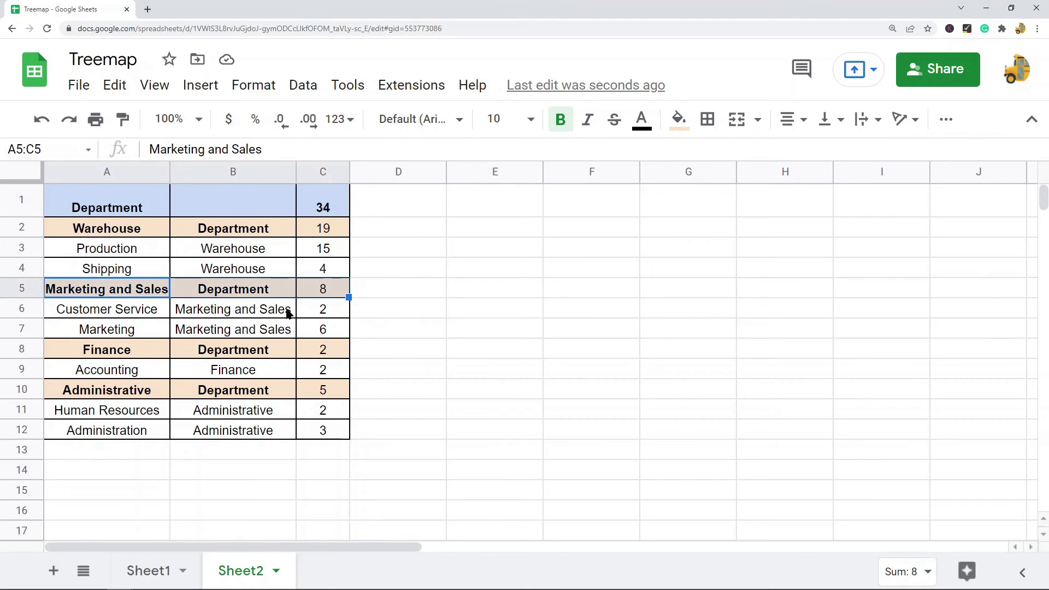
{"action": "left_click_drag", "start_coordinate": [129, 346], "coordinate": [335, 346]}
{"action": "left_click_drag", "start_coordinate": [133, 389], "coordinate": [340, 395]}
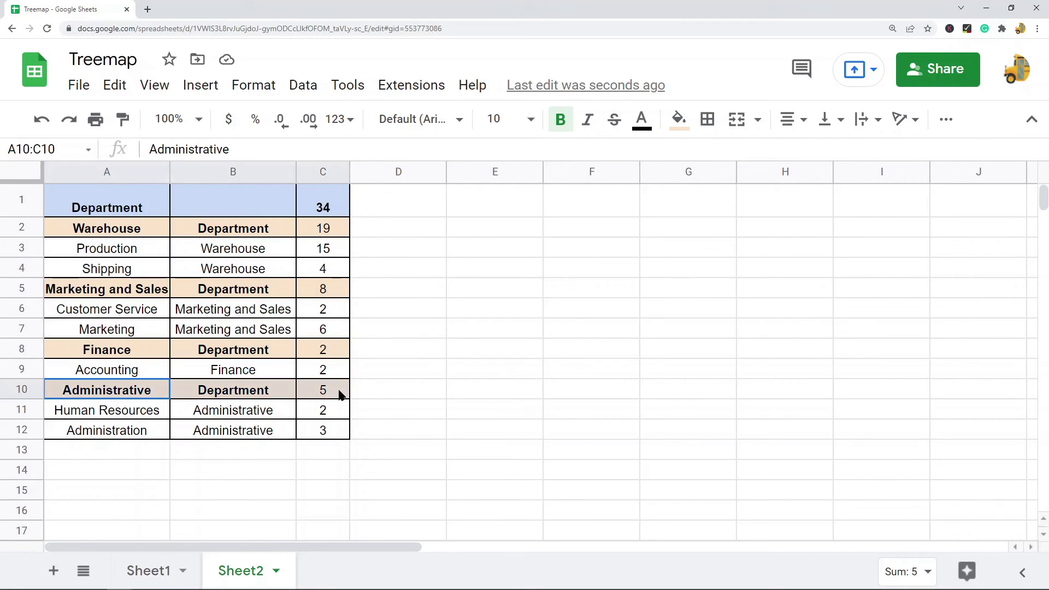
Step: Check the totals in C2, C5 and C8, and C1's =C10+C8+C5+C2 giving 34, leaving them unchanged
{"action": "left_click", "coordinate": [319, 232]}
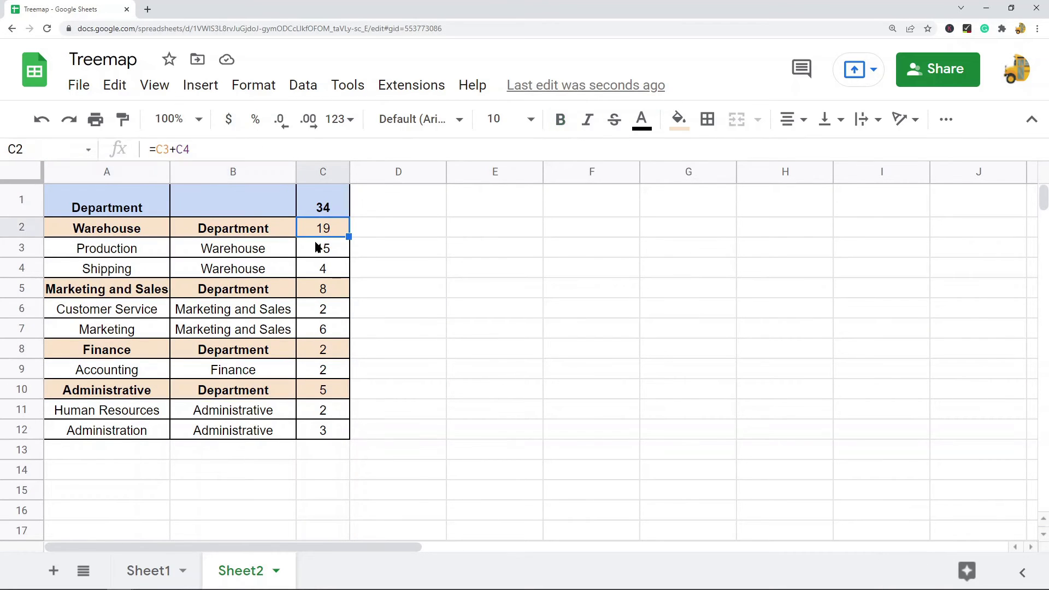
{"action": "left_click", "coordinate": [184, 149]}
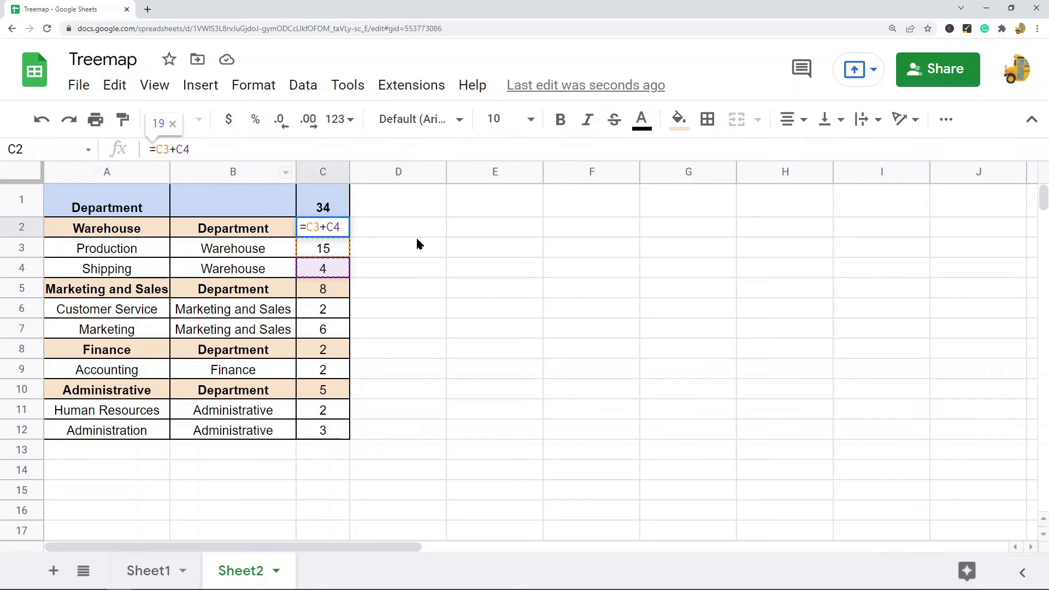
{"action": "key", "text": "Escape"}
{"action": "left_click", "coordinate": [324, 293]}
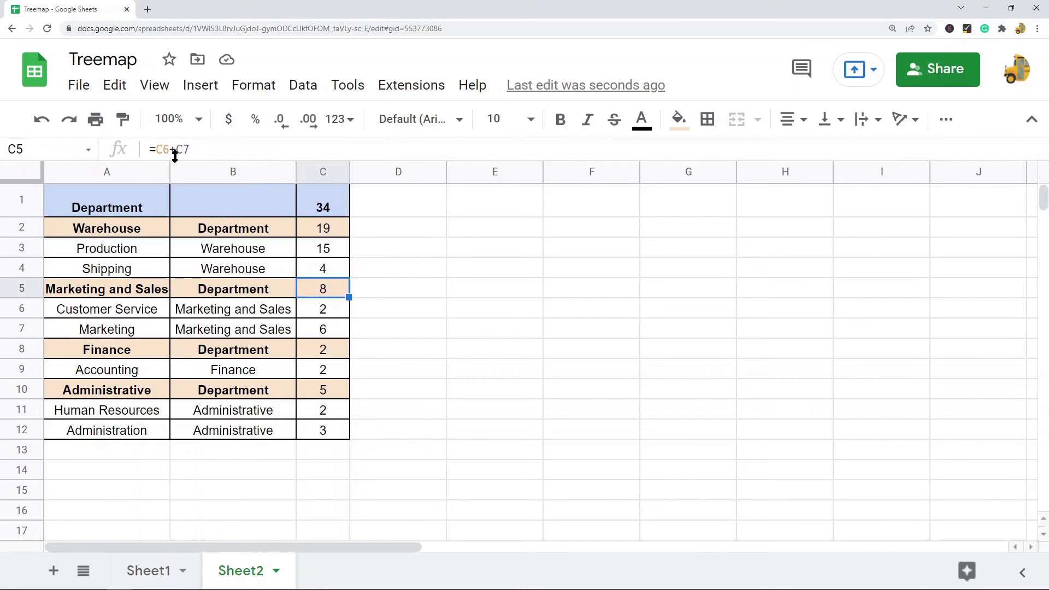
{"action": "key", "text": "Return"}
{"action": "key", "text": "Escape"}
{"action": "left_click", "coordinate": [330, 350]}
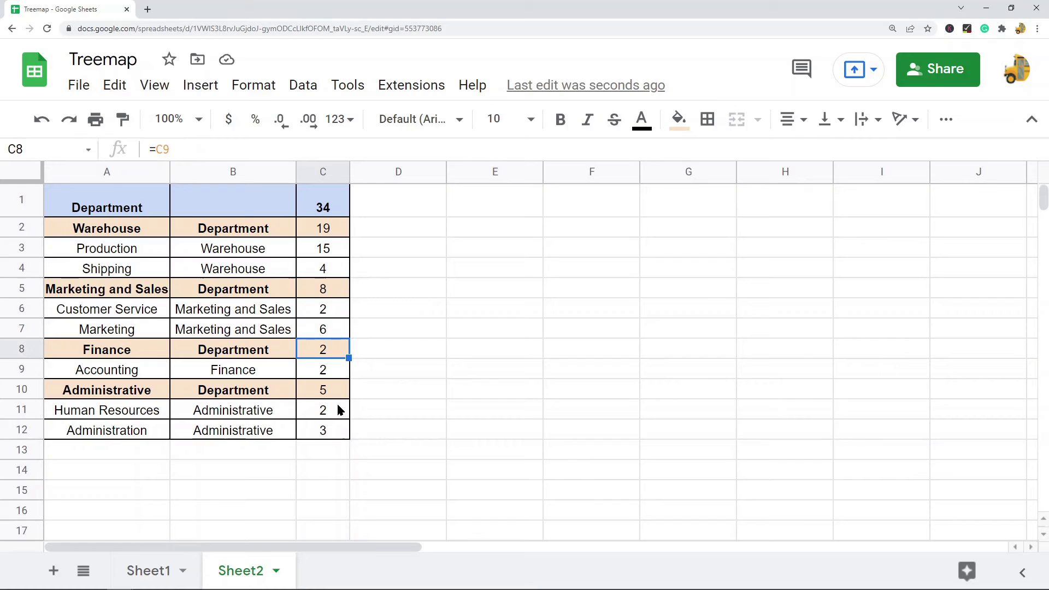
{"action": "left_click", "coordinate": [331, 197]}
{"action": "left_click", "coordinate": [210, 151]}
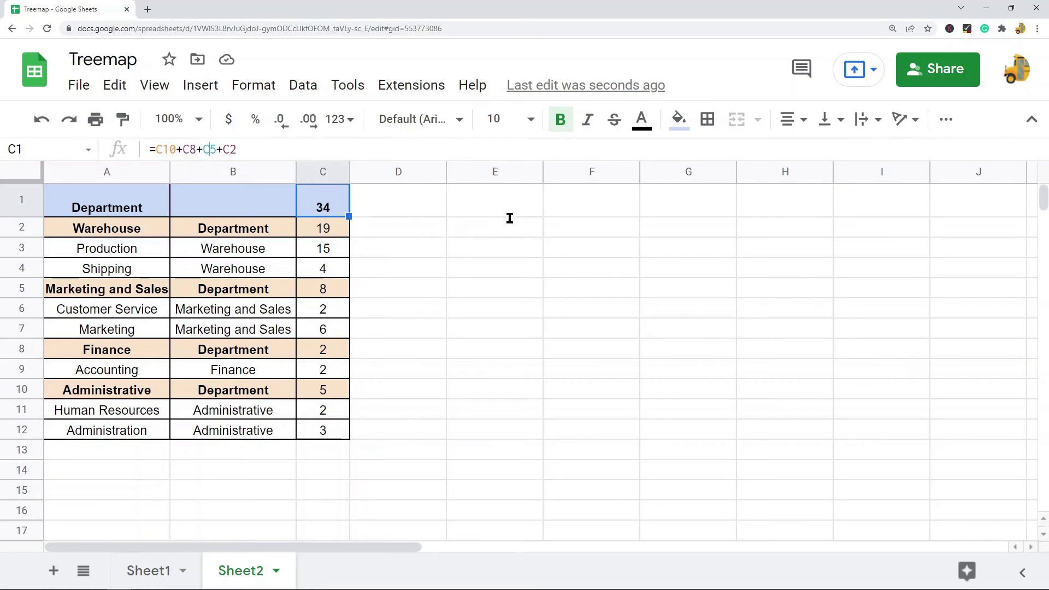
{"action": "key", "text": "Escape"}
Step: Select the table A1:C12 and insert a chart from it via the Insert menu
{"action": "left_click", "coordinate": [473, 285]}
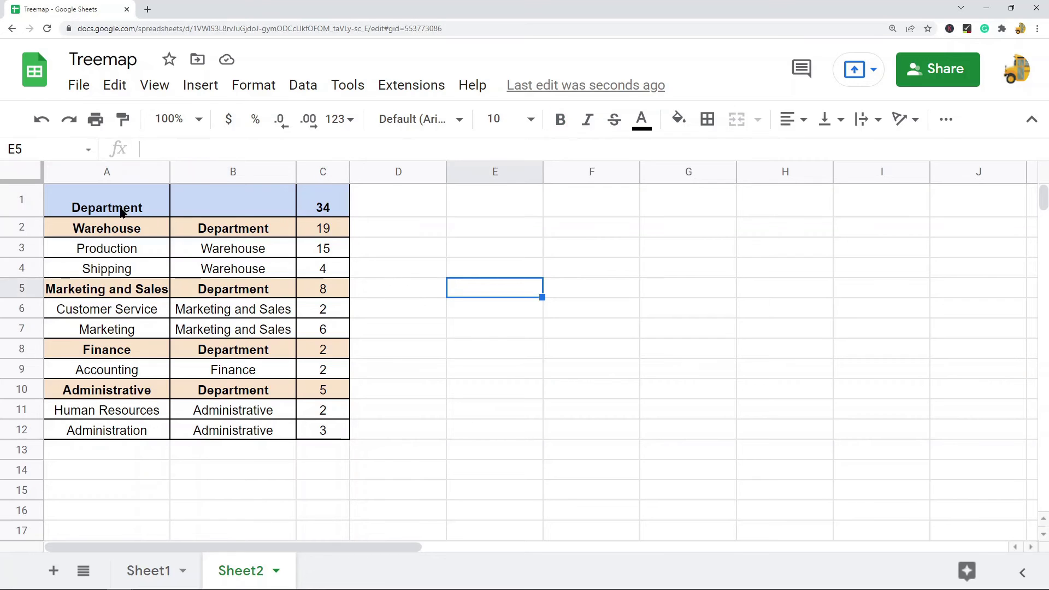
{"action": "left_click", "coordinate": [119, 201]}
{"action": "left_click_drag", "start_coordinate": [132, 212], "coordinate": [323, 435]}
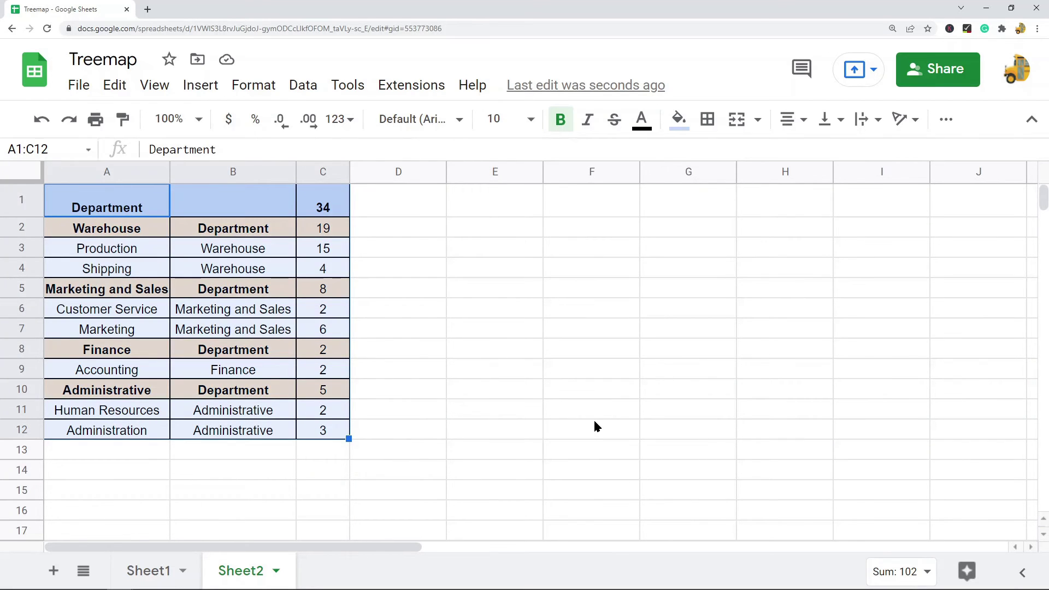
{"action": "left_click", "coordinate": [944, 119]}
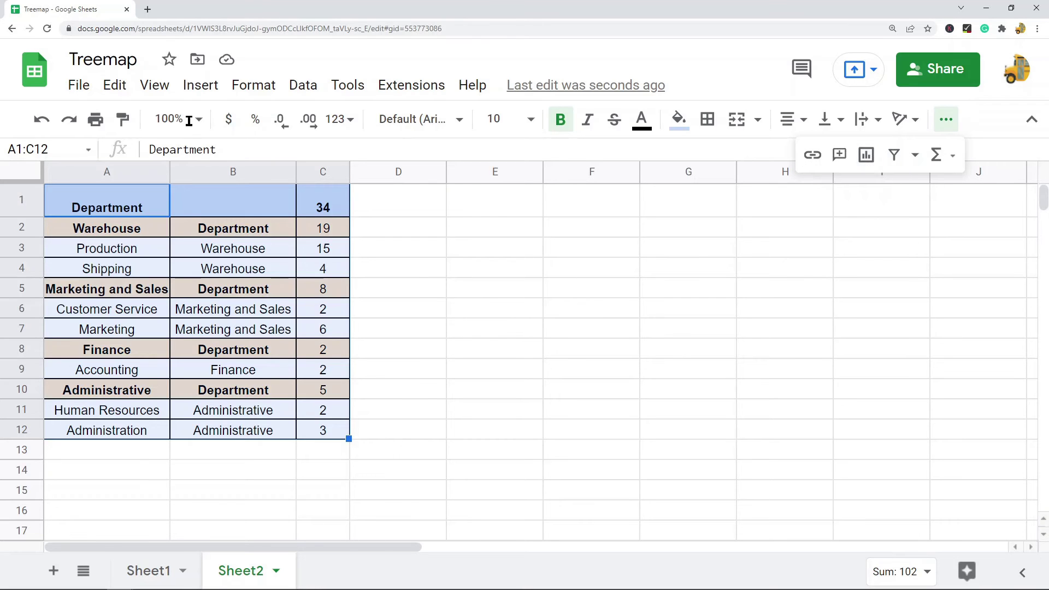
{"action": "left_click", "coordinate": [199, 86]}
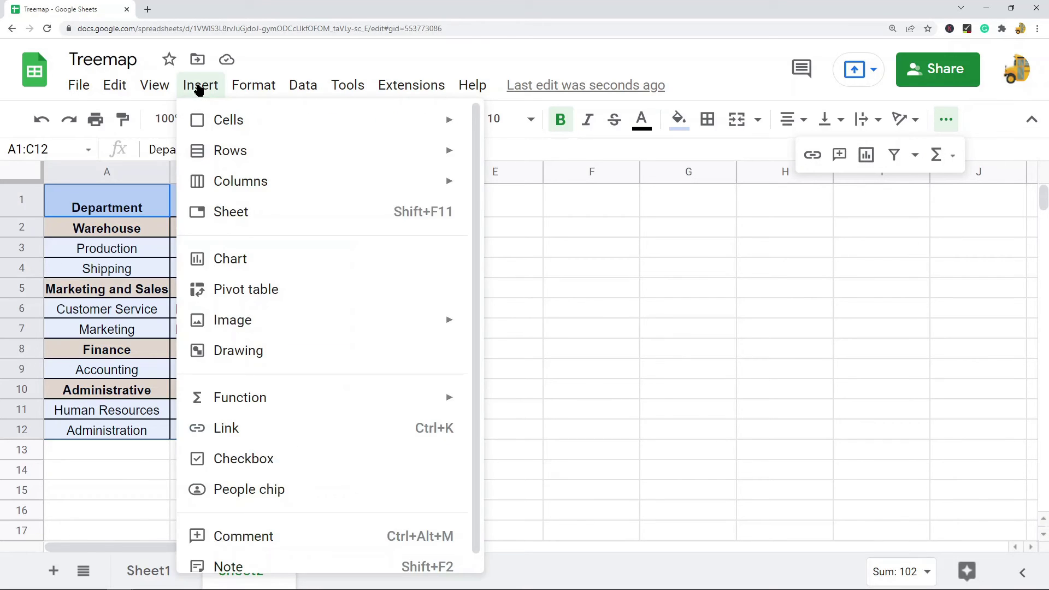
{"action": "left_click", "coordinate": [313, 257]}
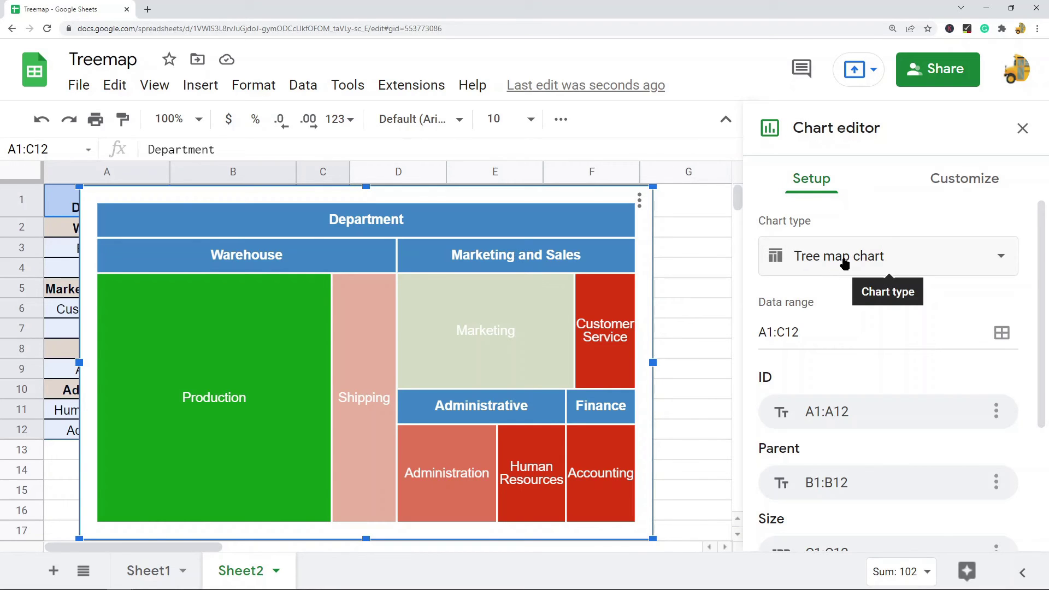
Step: Browse the chart types, keep Tree map selected, then click off the chart to close the editor
{"action": "left_click", "coordinate": [887, 256]}
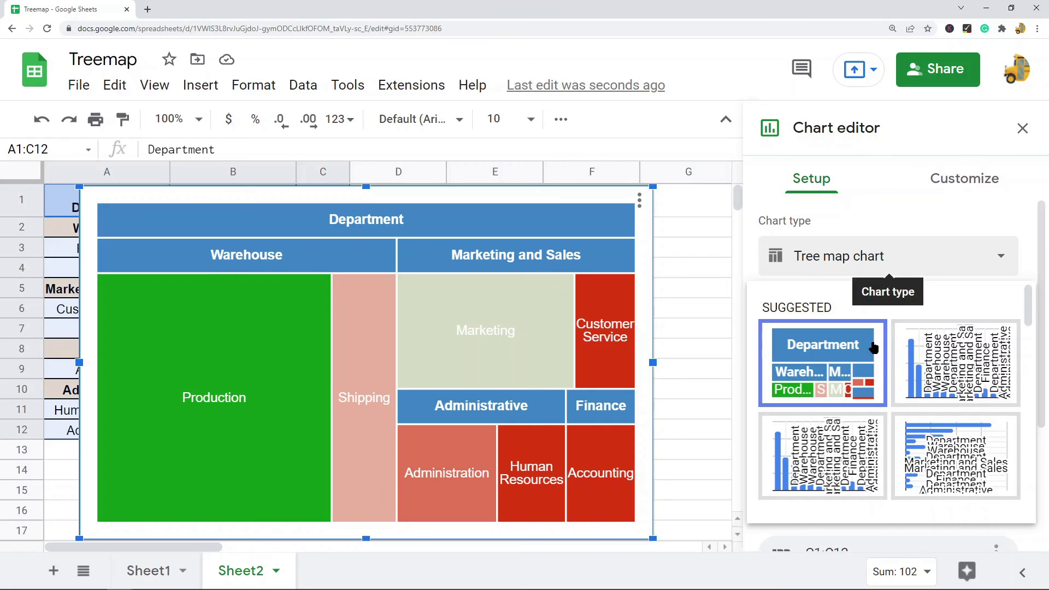
{"action": "scroll", "coordinate": [871, 328], "scroll_direction": "down", "scroll_amount": 5}
{"action": "scroll", "coordinate": [874, 361], "scroll_direction": "down", "scroll_amount": 10}
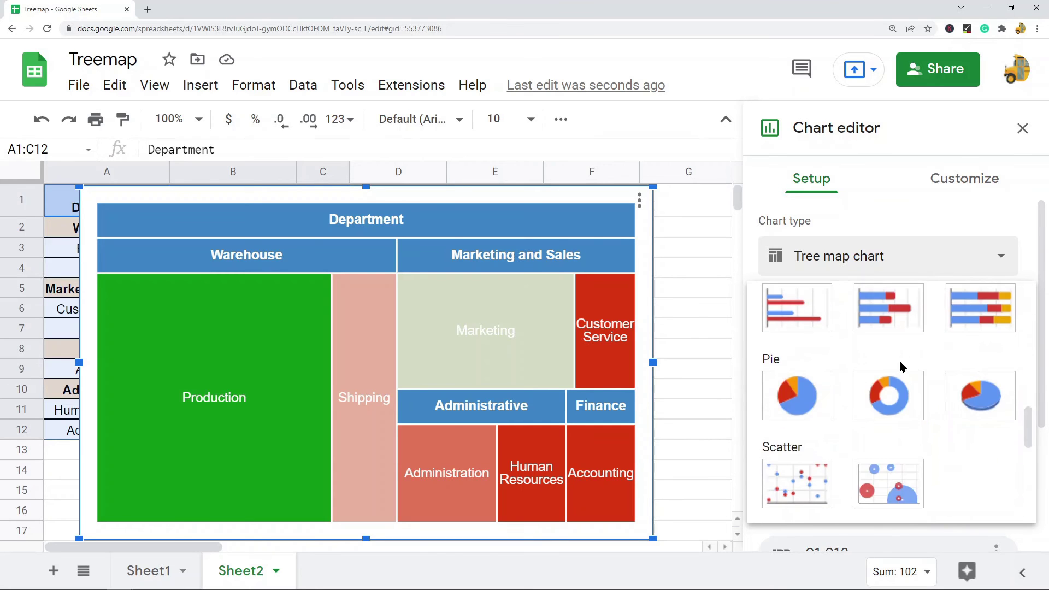
{"action": "scroll", "coordinate": [881, 392], "scroll_direction": "up", "scroll_amount": 15}
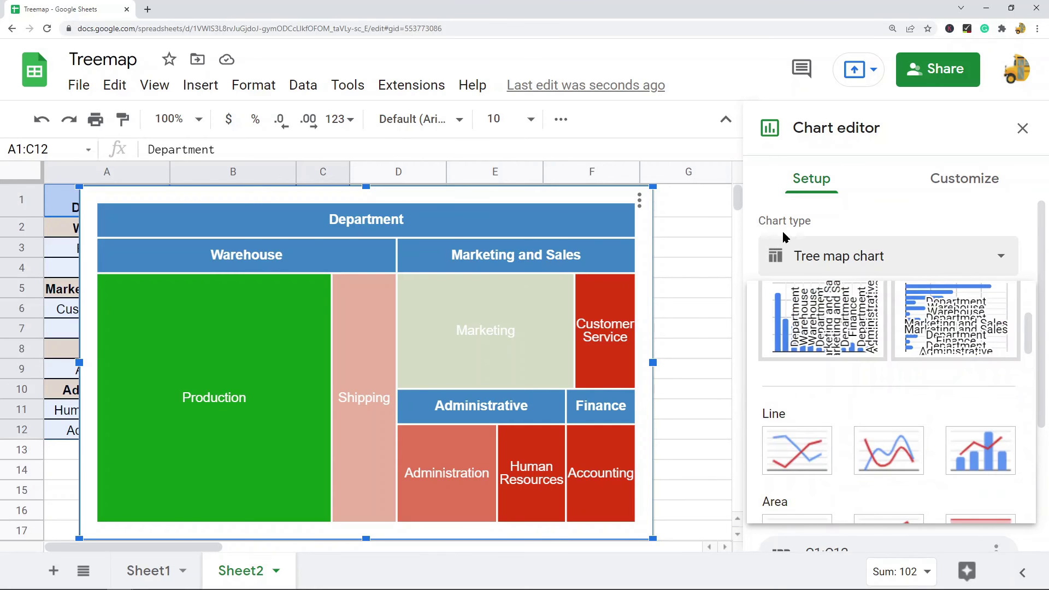
{"action": "left_click", "coordinate": [939, 261]}
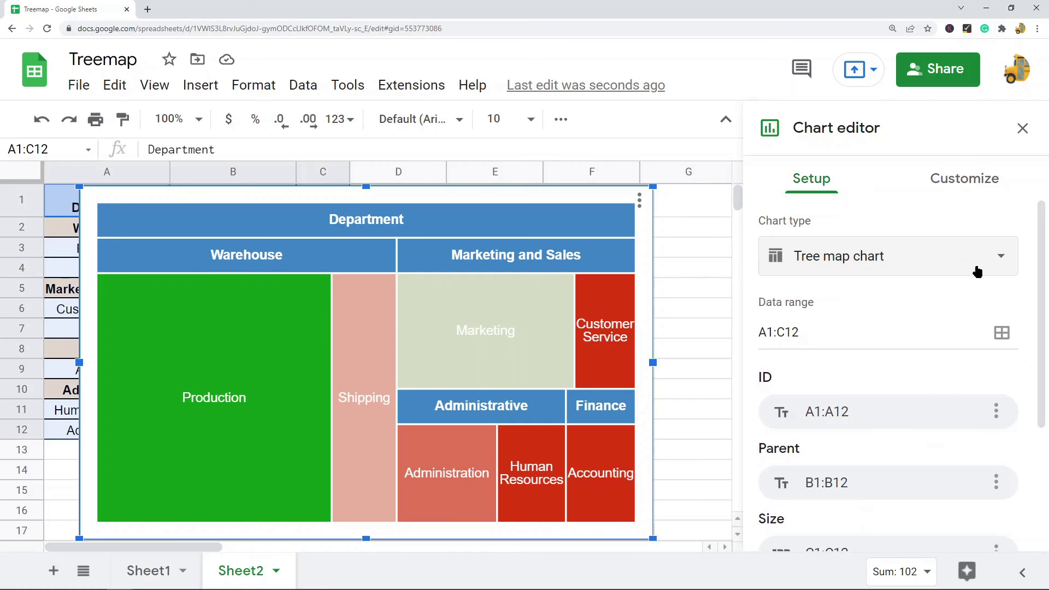
{"action": "left_click", "coordinate": [990, 261]}
{"action": "scroll", "coordinate": [796, 371], "scroll_direction": "down", "scroll_amount": 15}
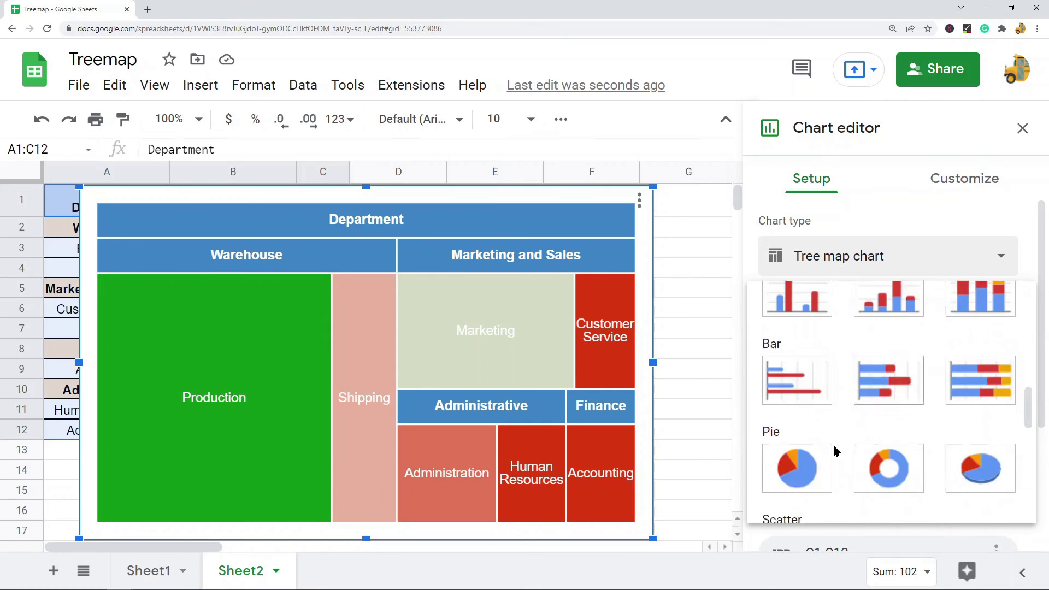
{"action": "scroll", "coordinate": [888, 437], "scroll_direction": "up", "scroll_amount": 2}
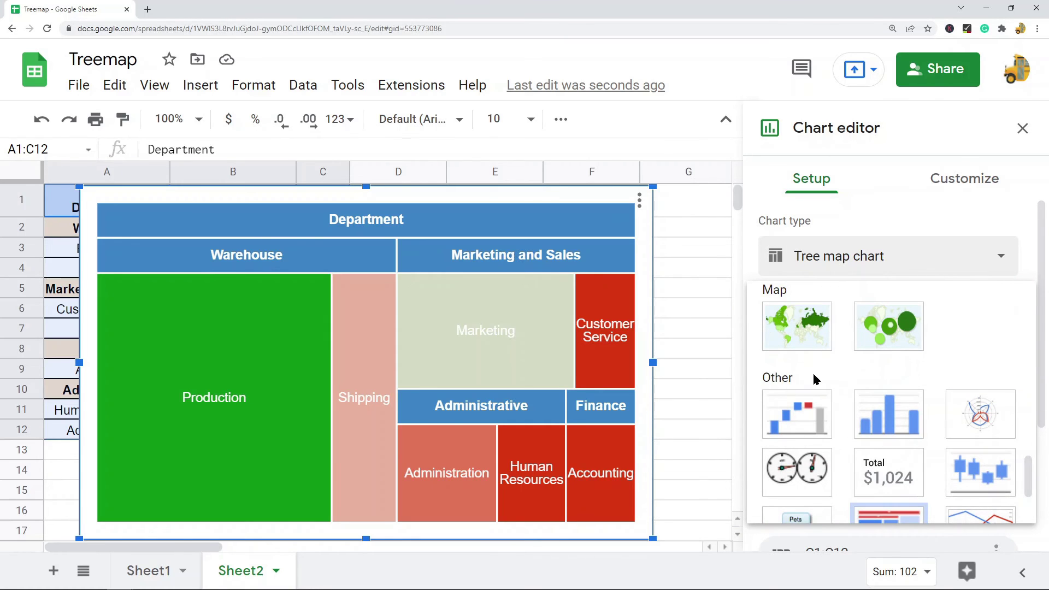
{"action": "scroll", "coordinate": [874, 415], "scroll_direction": "down", "scroll_amount": 2}
{"action": "left_click", "coordinate": [900, 421]}
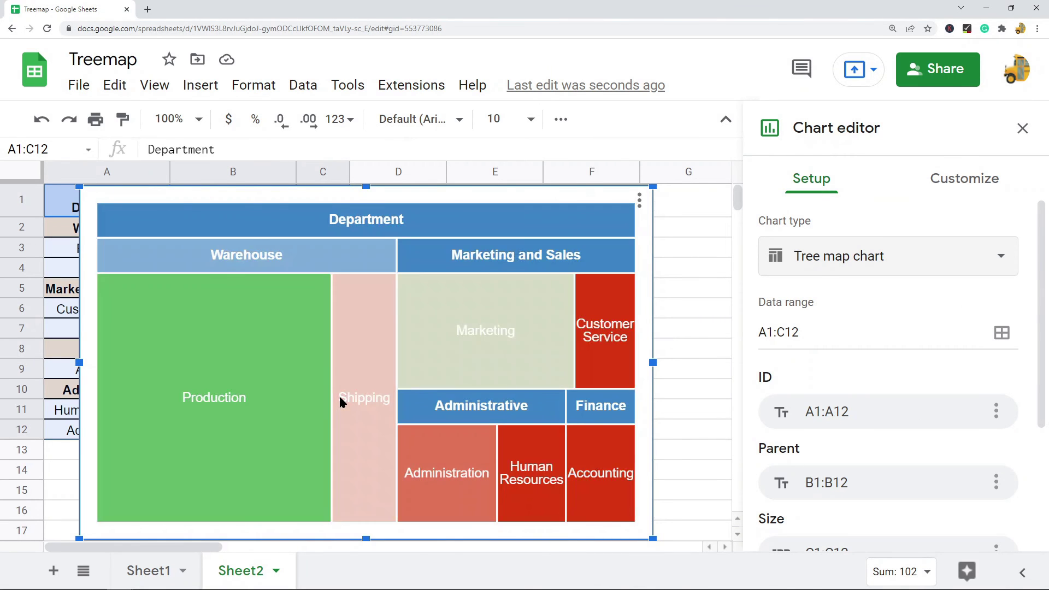
{"action": "left_click", "coordinate": [702, 290]}
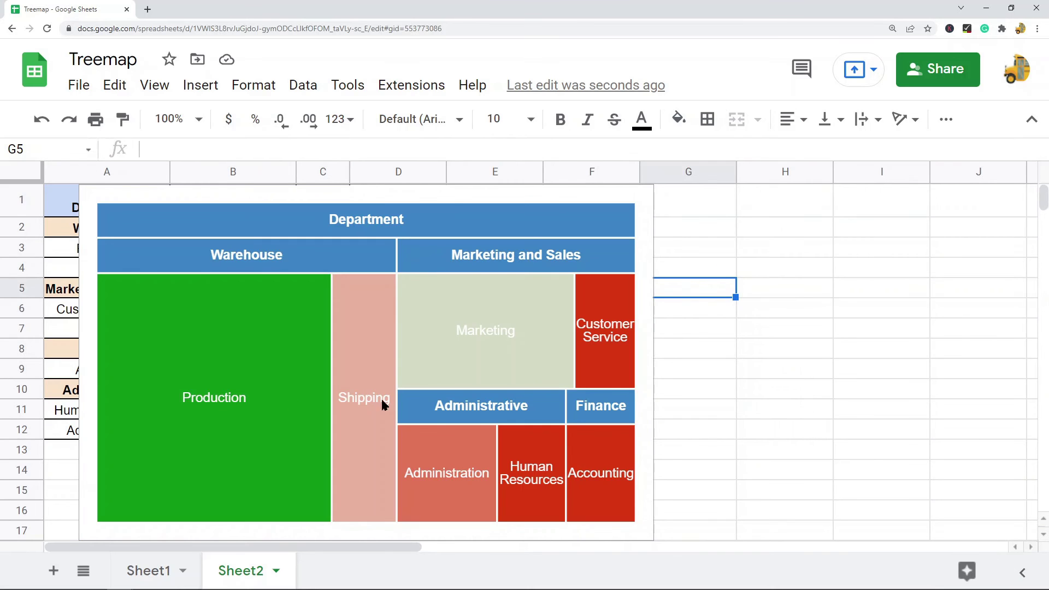
{"action": "left_click", "coordinate": [249, 342]}
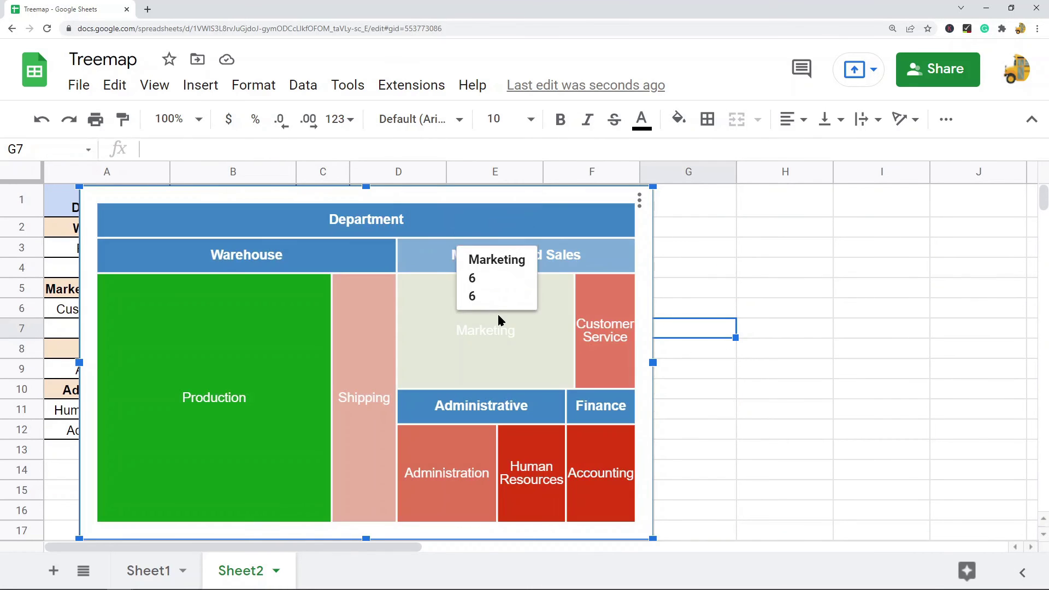
{"action": "mouse_move", "coordinate": [470, 473]}
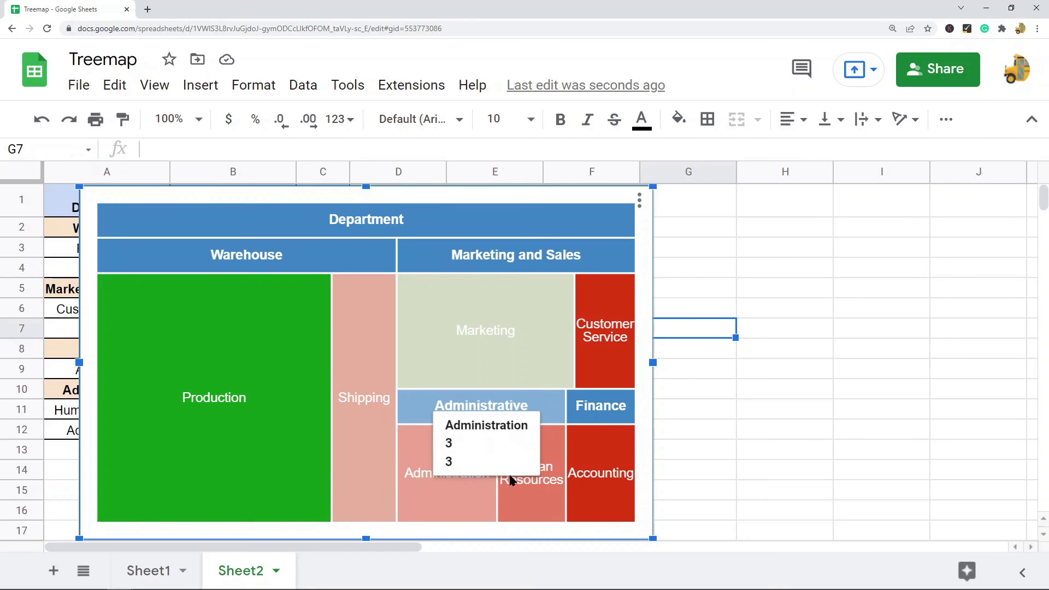
{"action": "mouse_move", "coordinate": [594, 357]}
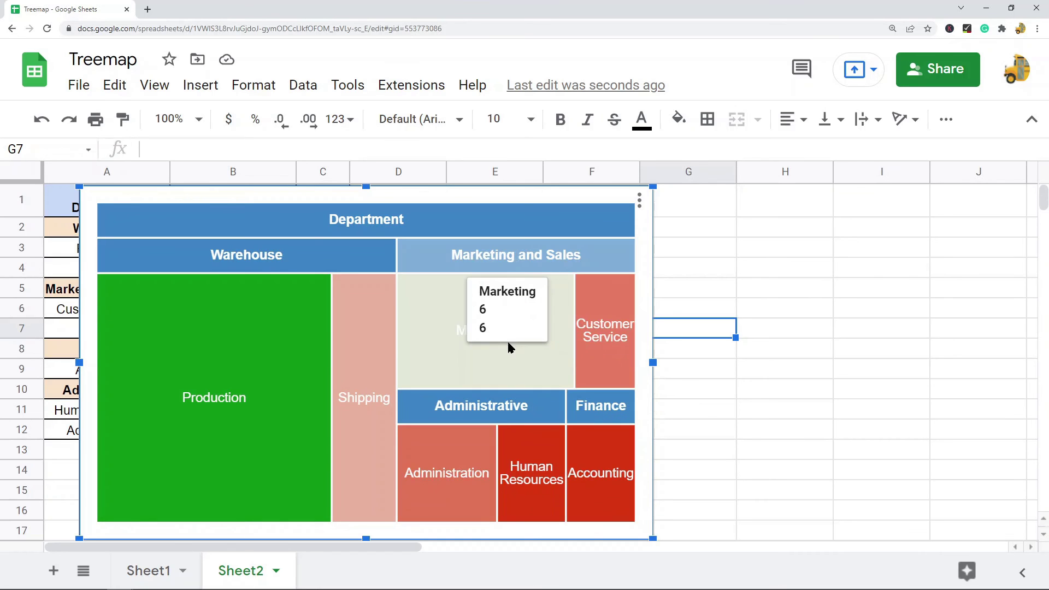
{"action": "mouse_move", "coordinate": [217, 365]}
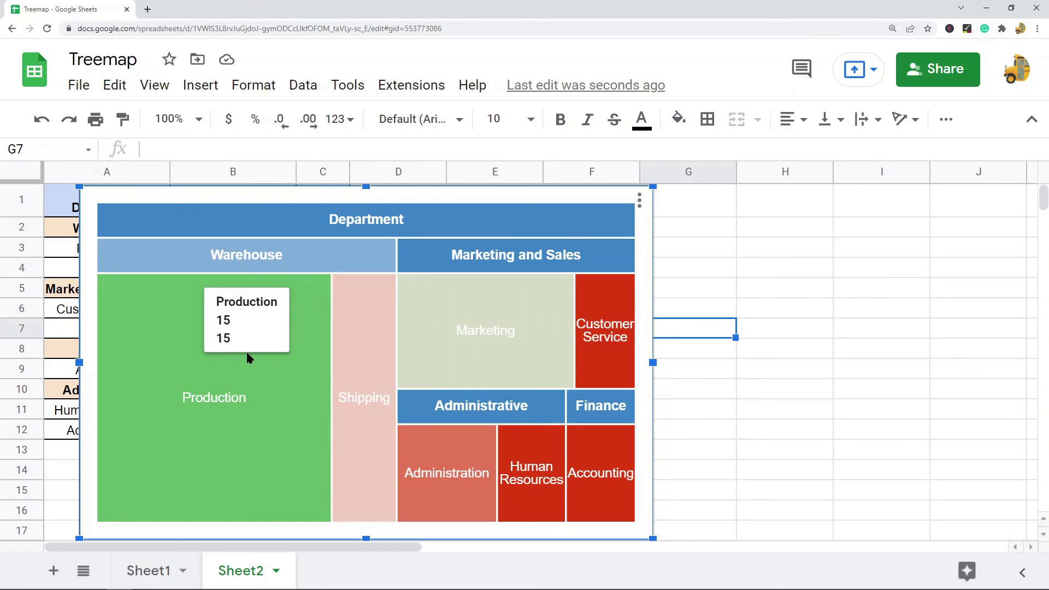
Step: Drill into the Warehouse, Marketing and Sales, and Administrative branches, returning to Department level each time
{"action": "double_click", "coordinate": [294, 344]}
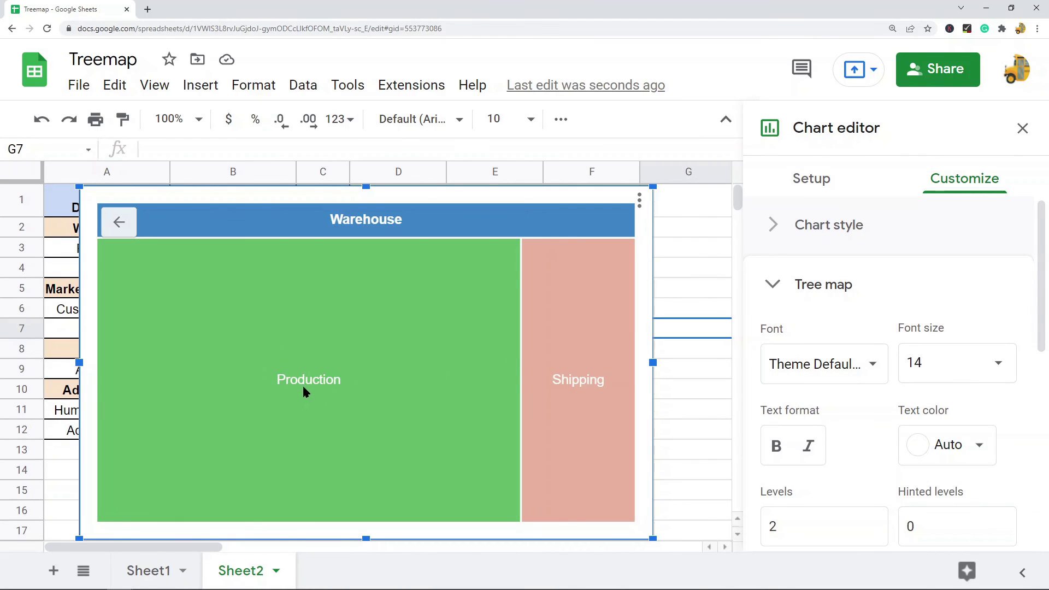
{"action": "left_click", "coordinate": [119, 224]}
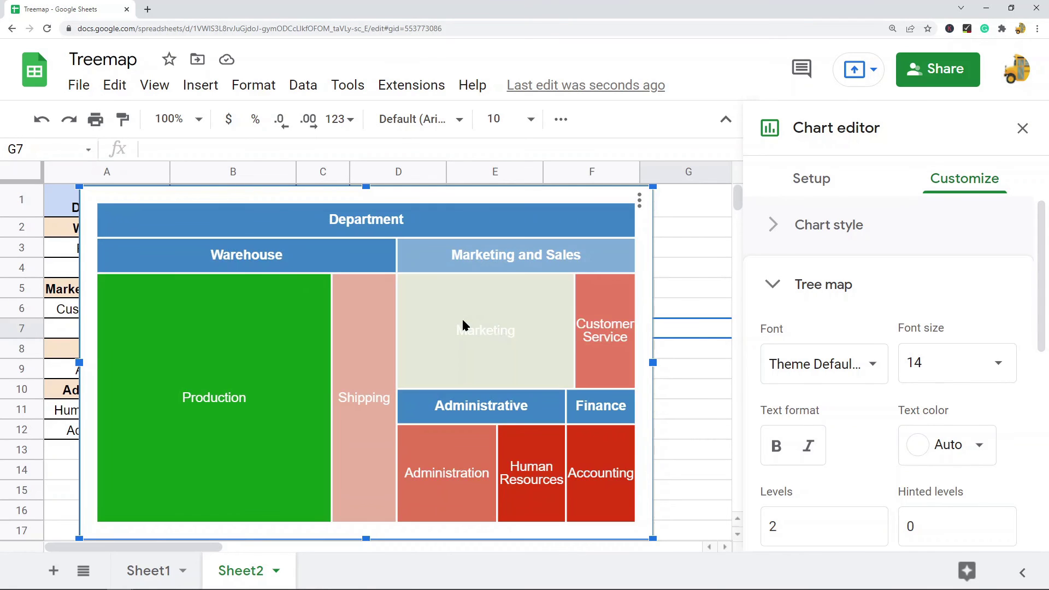
{"action": "left_click", "coordinate": [496, 325]}
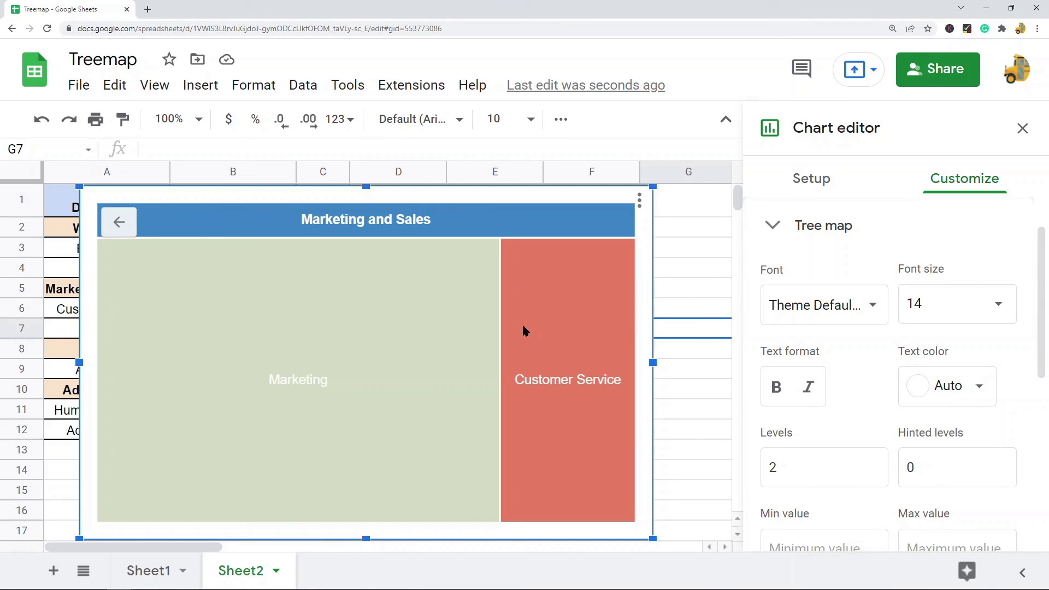
{"action": "left_click", "coordinate": [126, 222]}
{"action": "left_click", "coordinate": [508, 410]}
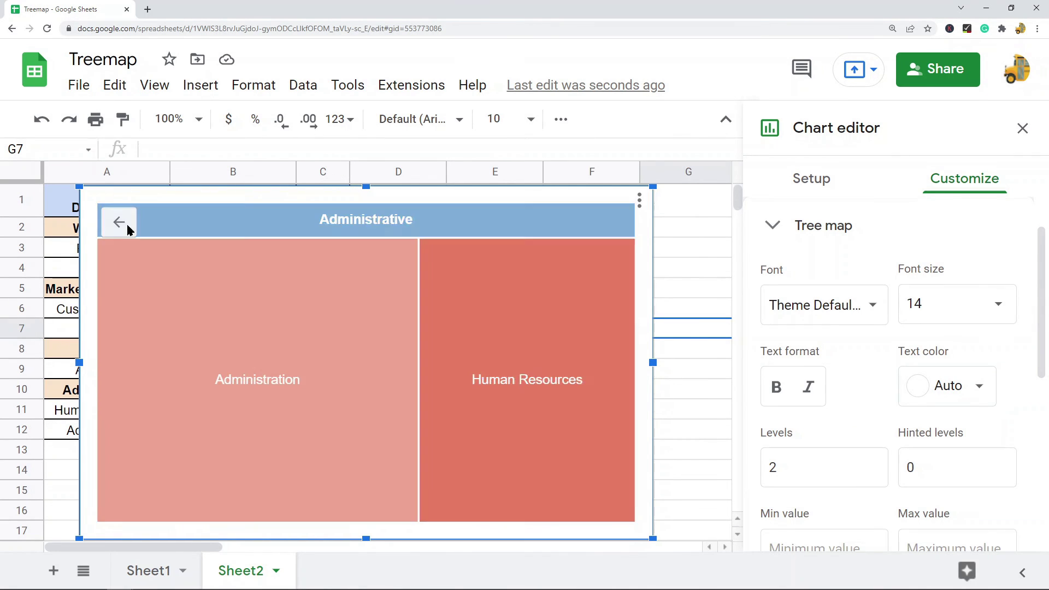
{"action": "left_click", "coordinate": [127, 224]}
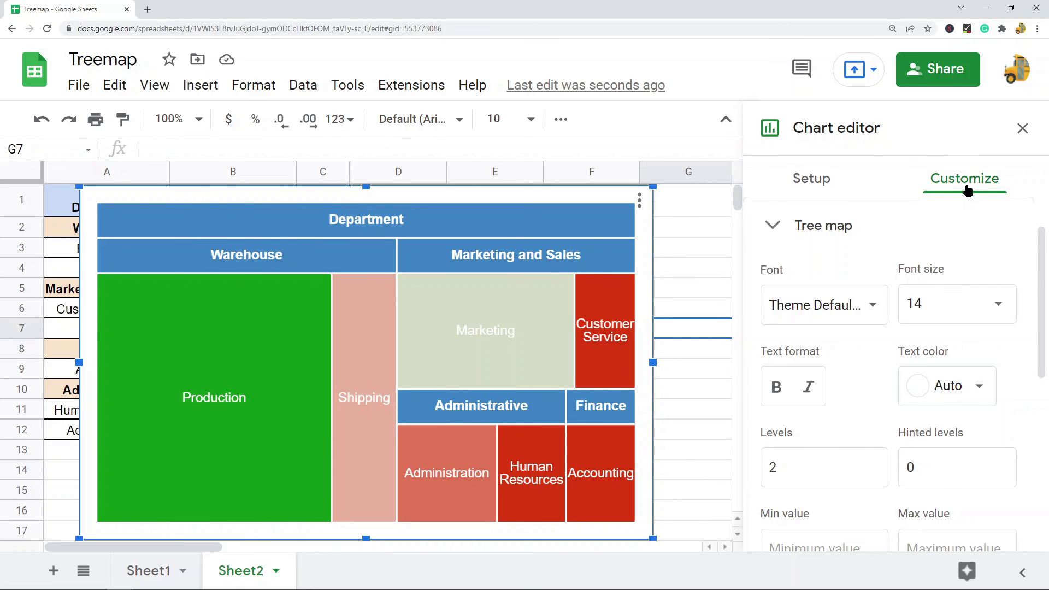
{"action": "scroll", "coordinate": [777, 316], "scroll_direction": "down", "scroll_amount": 2}
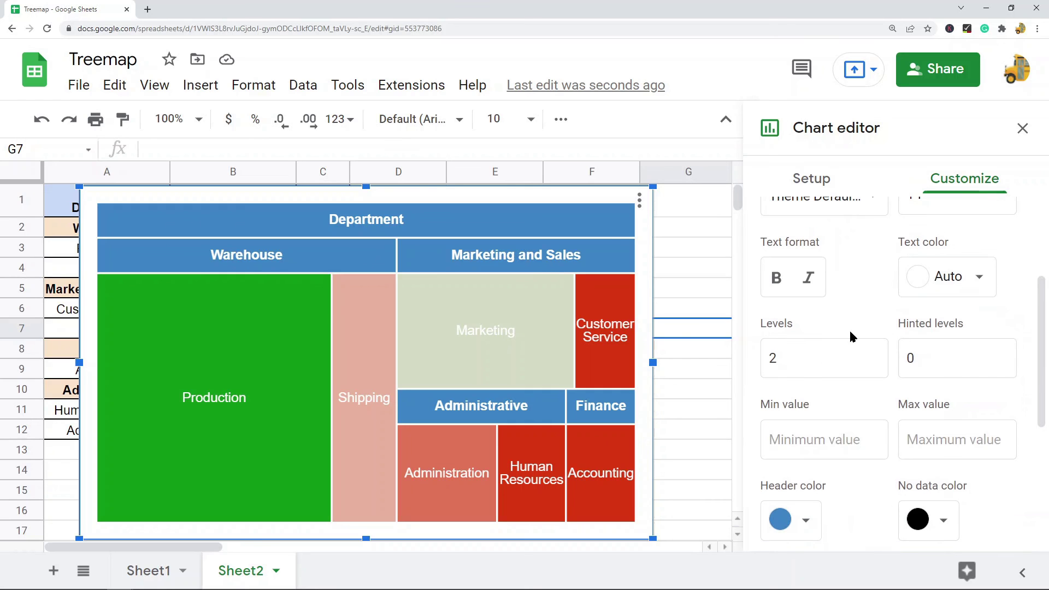
{"action": "scroll", "coordinate": [940, 426], "scroll_direction": "down", "scroll_amount": 2}
{"action": "scroll", "coordinate": [941, 426], "scroll_direction": "down", "scroll_amount": 2}
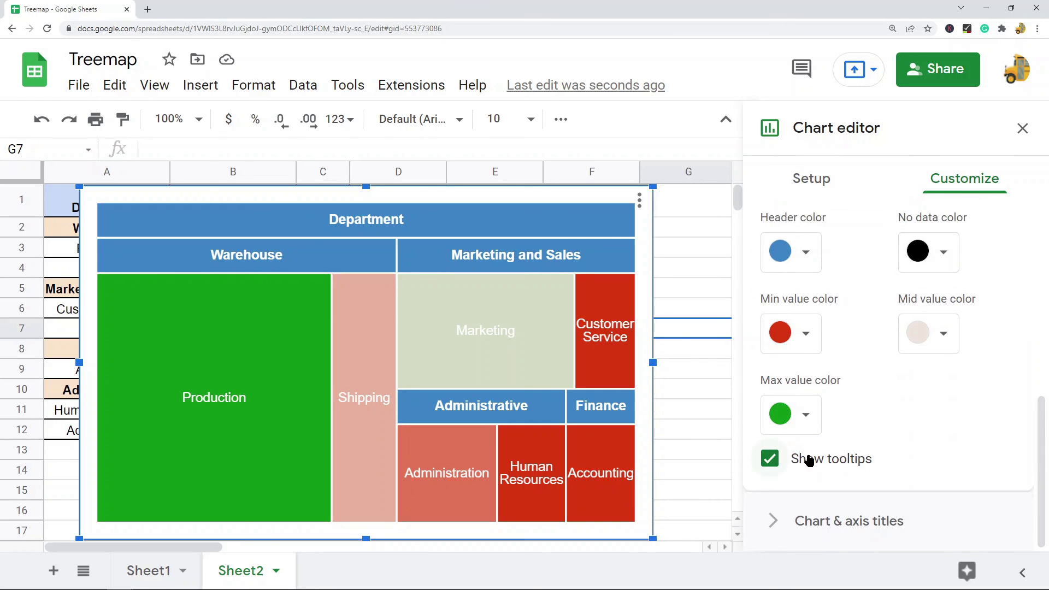